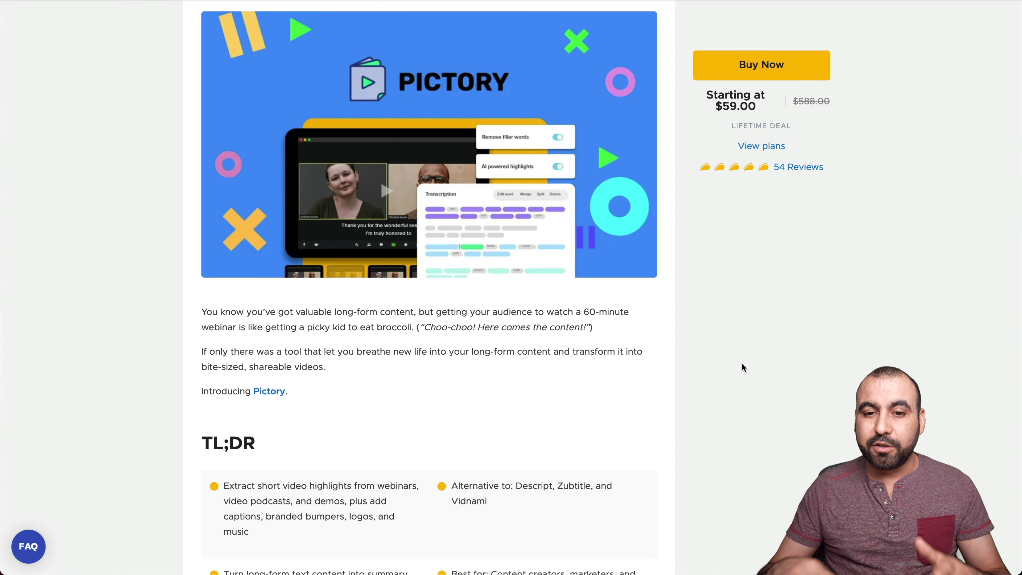
Scroll the AppSumo Pictory deal page down to the $59, $119 and $259 License Tier cards.
{"action": "scroll", "coordinate": [742, 364], "scroll_direction": "down", "scroll_amount": 20}
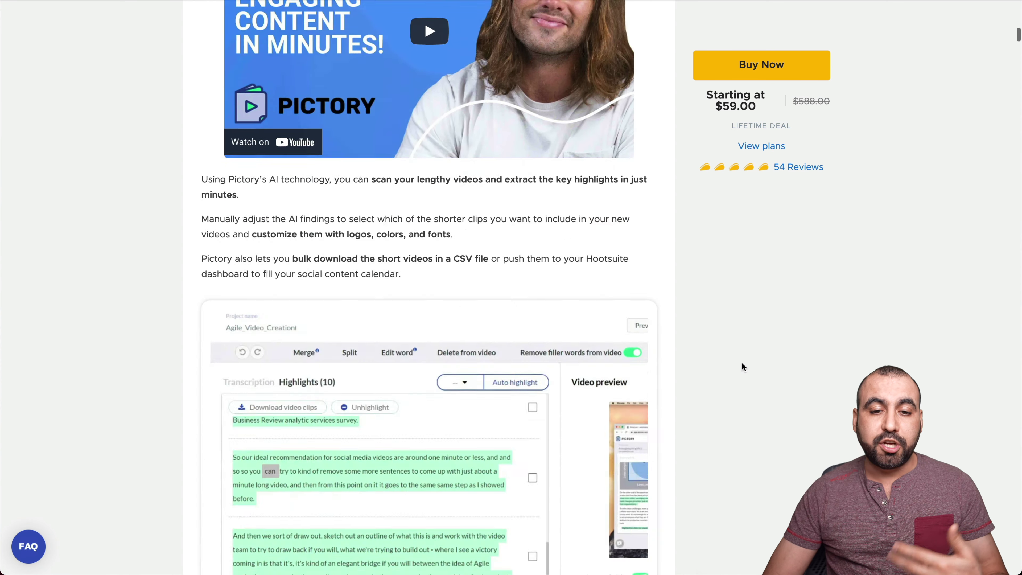
{"action": "scroll", "coordinate": [741, 363], "scroll_direction": "down", "scroll_amount": 20}
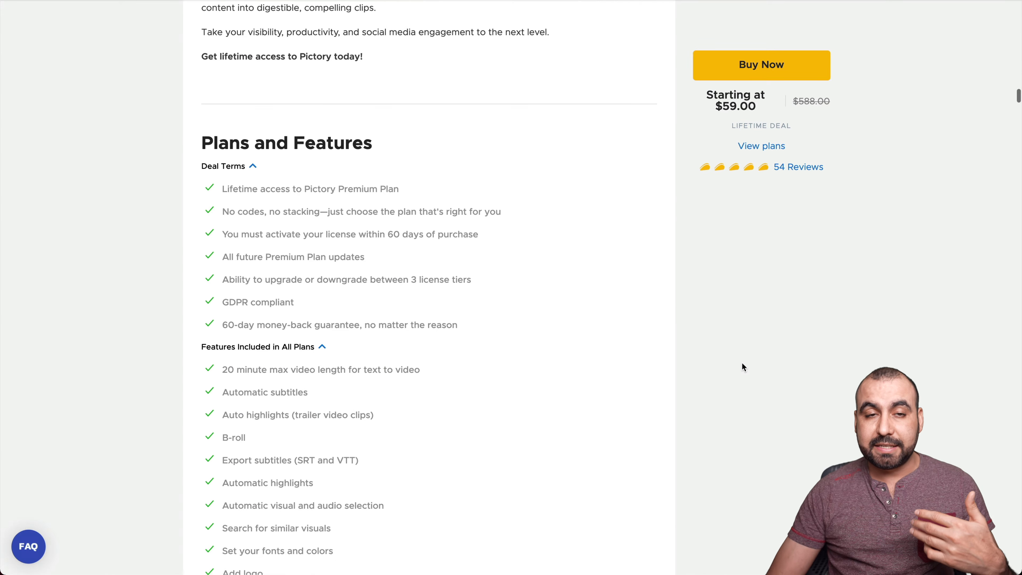
{"action": "scroll", "coordinate": [741, 366], "scroll_direction": "down", "scroll_amount": 5}
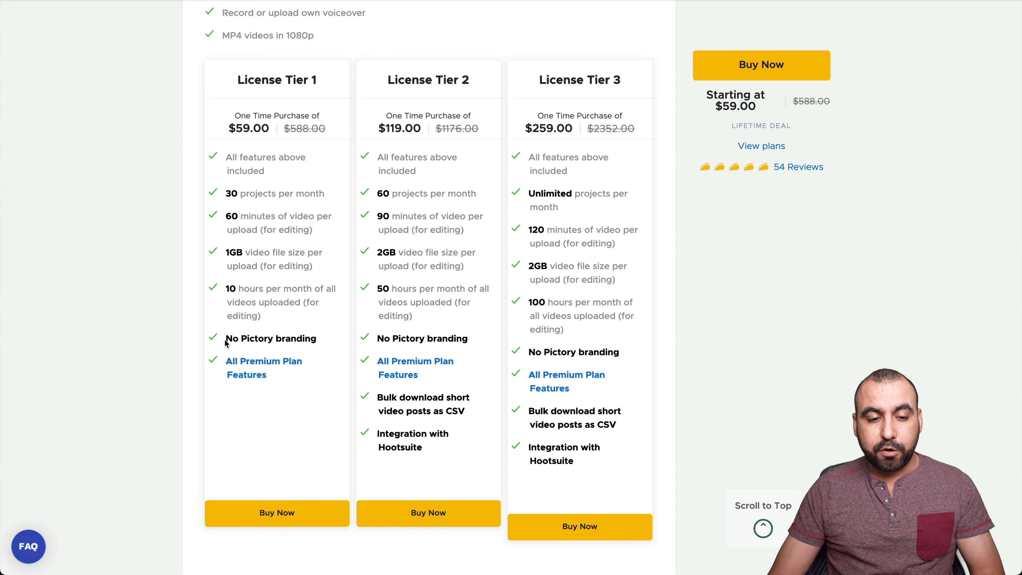
{"action": "left_click_drag", "start_coordinate": [226, 343], "coordinate": [325, 345]}
{"action": "left_click", "coordinate": [325, 345]}
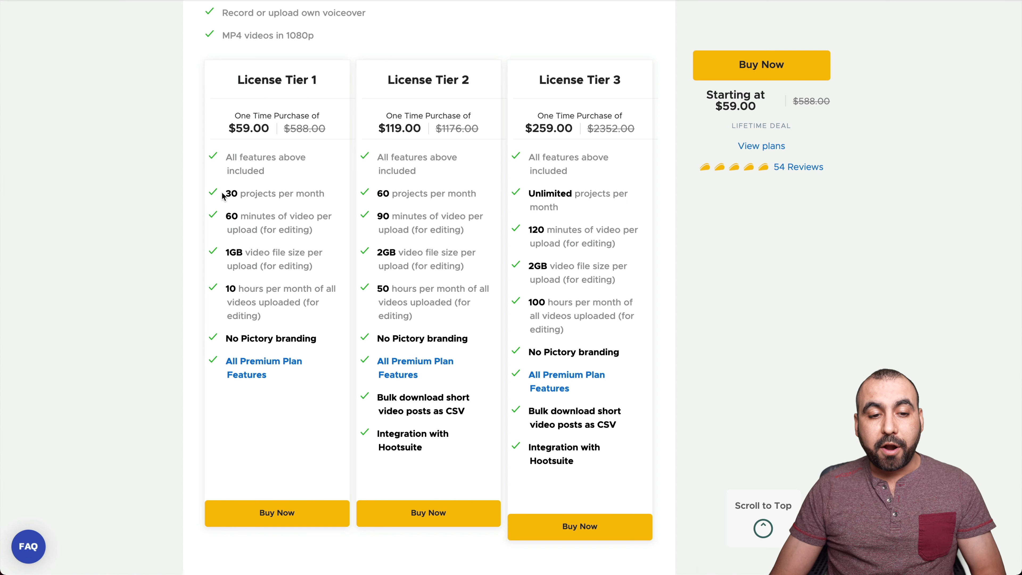
{"action": "left_click_drag", "start_coordinate": [224, 194], "coordinate": [305, 193]}
{"action": "left_click", "coordinate": [306, 194]}
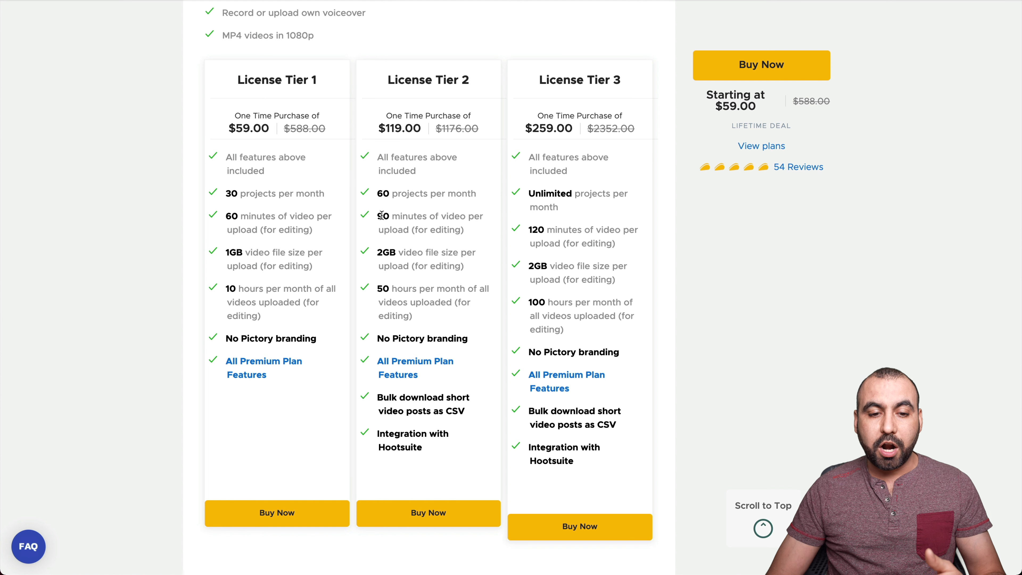
{"action": "left_click_drag", "start_coordinate": [376, 217], "coordinate": [444, 216]}
{"action": "left_click", "coordinate": [459, 225]}
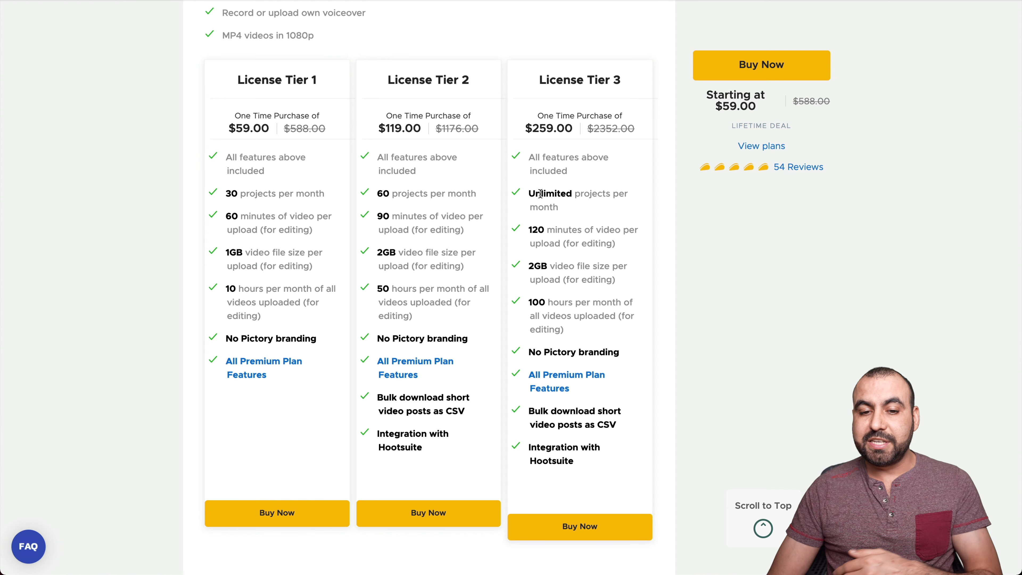
{"action": "left_click_drag", "start_coordinate": [534, 194], "coordinate": [654, 194]}
{"action": "left_click", "coordinate": [536, 229]}
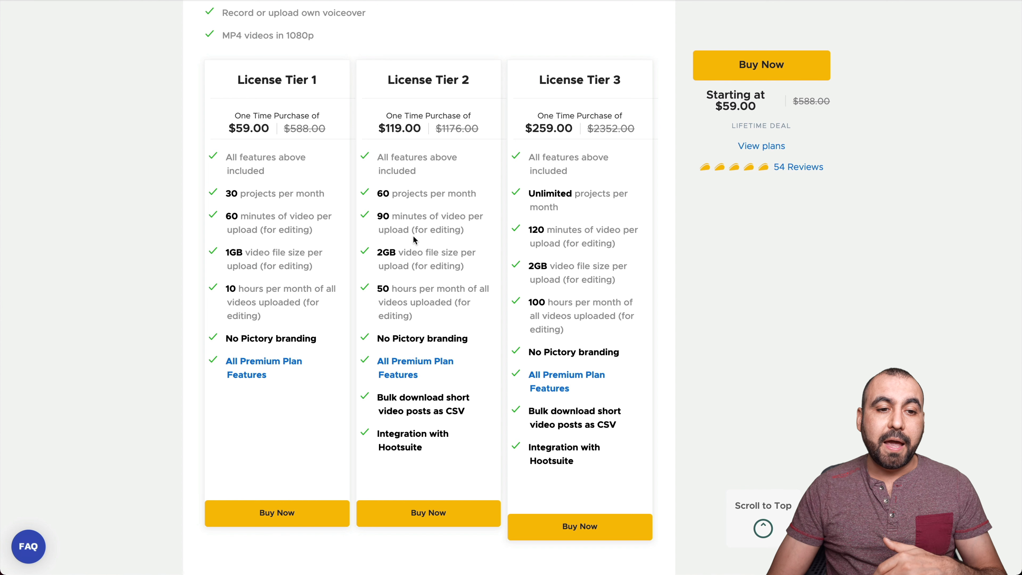
{"action": "left_click_drag", "start_coordinate": [282, 36], "coordinate": [311, 35]}
{"action": "left_click", "coordinate": [324, 36]}
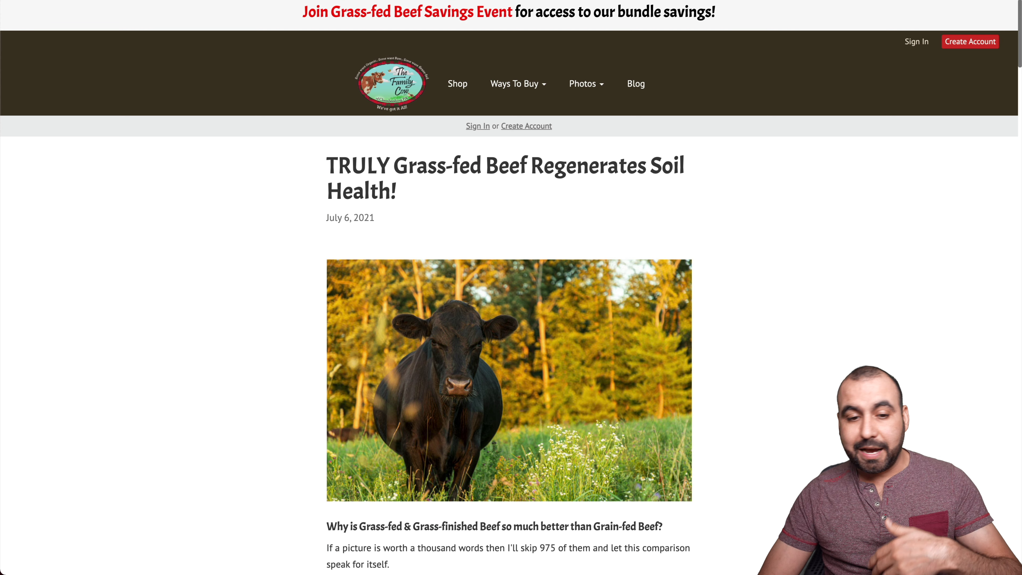
Read through the grass-fed beef blog post, then go to Pictory's Article to Video URL field.
{"action": "scroll", "coordinate": [718, 220], "scroll_direction": "down", "scroll_amount": 17}
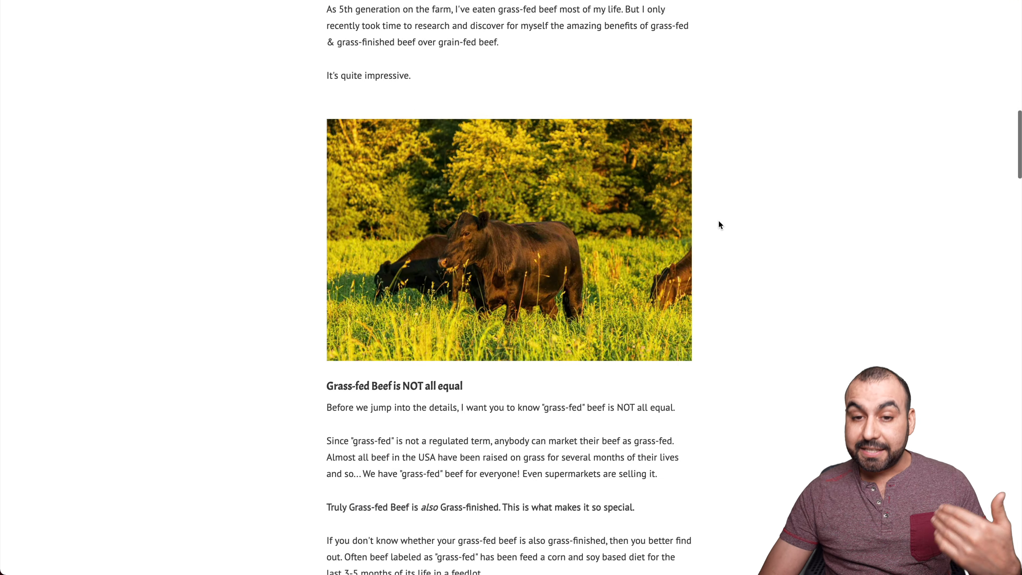
{"action": "scroll", "coordinate": [718, 221], "scroll_direction": "down", "scroll_amount": 20}
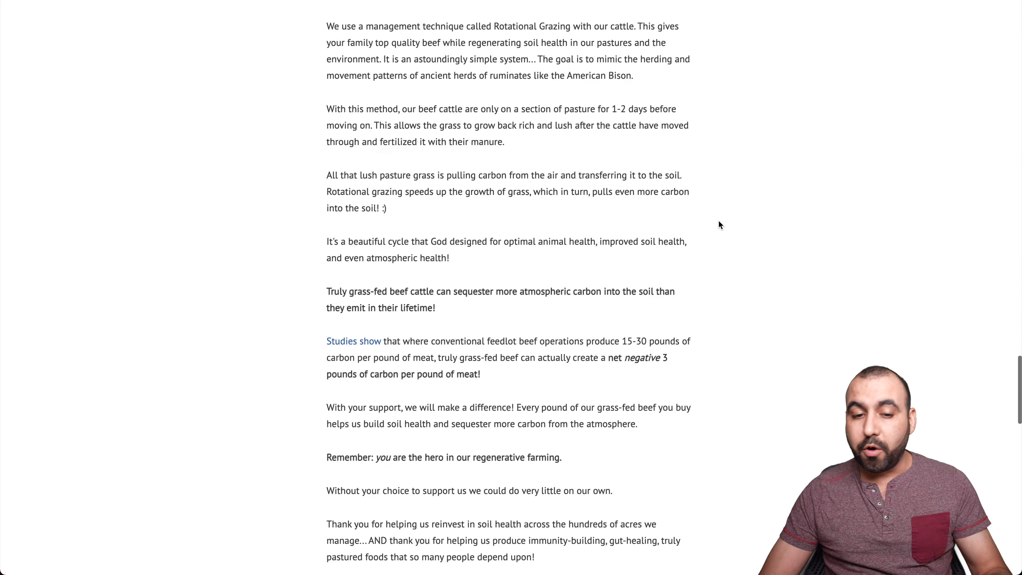
{"action": "scroll", "coordinate": [719, 224], "scroll_direction": "down", "scroll_amount": 15}
{"action": "scroll", "coordinate": [719, 225], "scroll_direction": "up", "scroll_amount": 20}
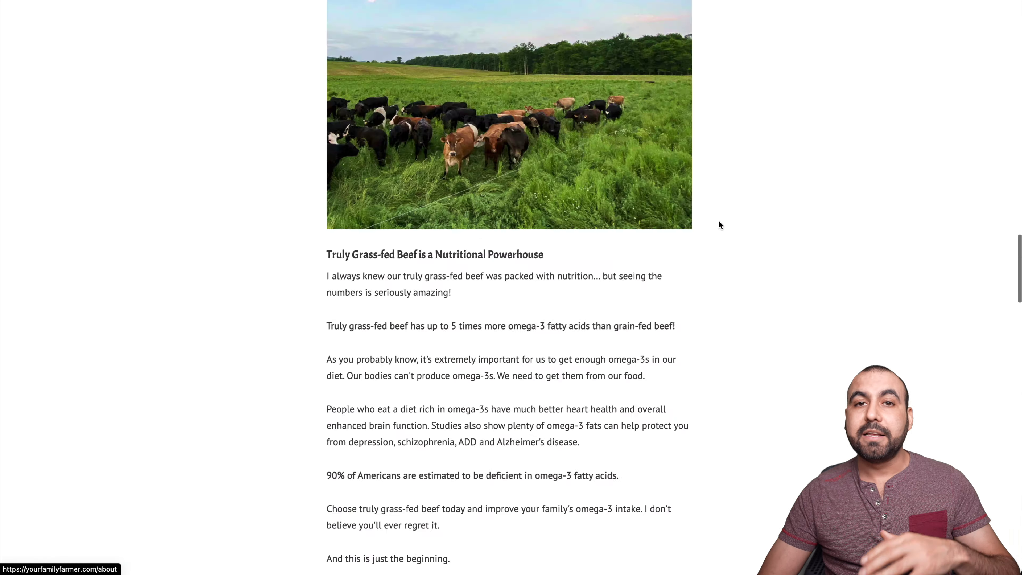
{"action": "scroll", "coordinate": [718, 224], "scroll_direction": "down", "scroll_amount": 1}
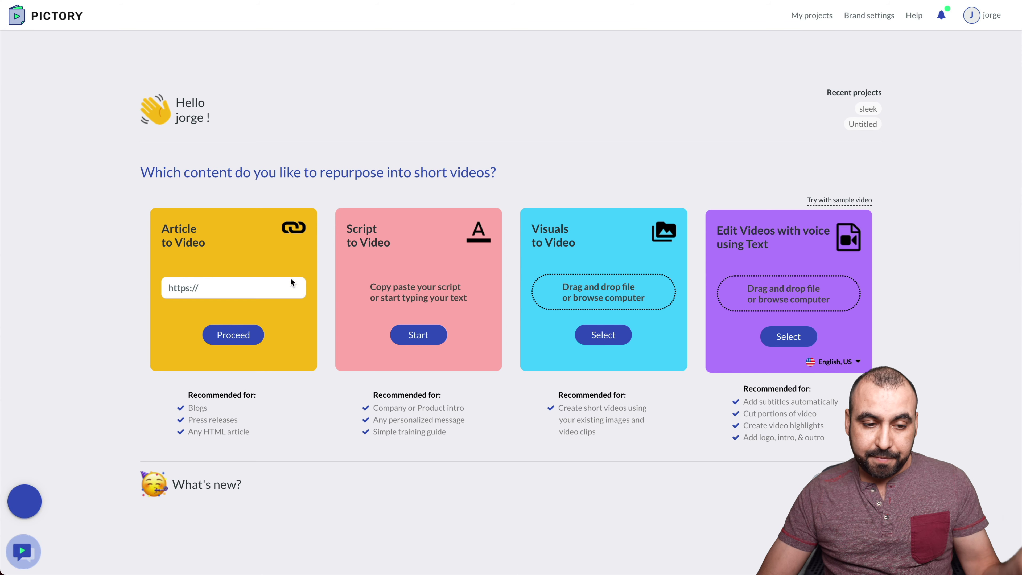
{"action": "left_click", "coordinate": [266, 288]}
Paste the blog article's link and proceed to create the 'TRULY Grass-fed Beef' project.
{"action": "key", "text": "ctrl+v"}
{"action": "left_click", "coordinate": [237, 336]}
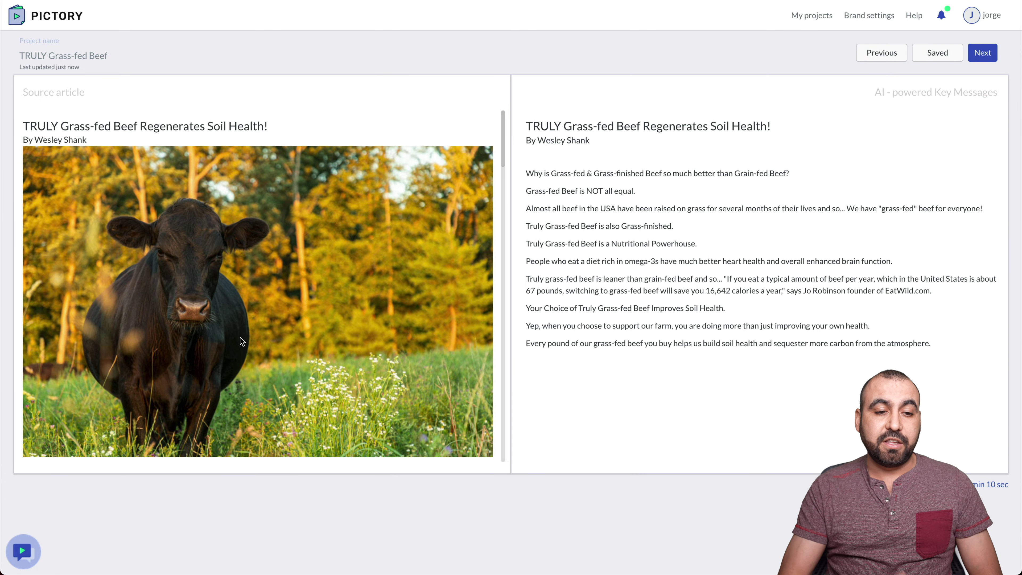
Highlight the thousand-words sentence in the source article and keep it as a key message.
{"action": "scroll", "coordinate": [287, 297], "scroll_direction": "down", "scroll_amount": 9}
{"action": "scroll", "coordinate": [287, 298], "scroll_direction": "up", "scroll_amount": 3}
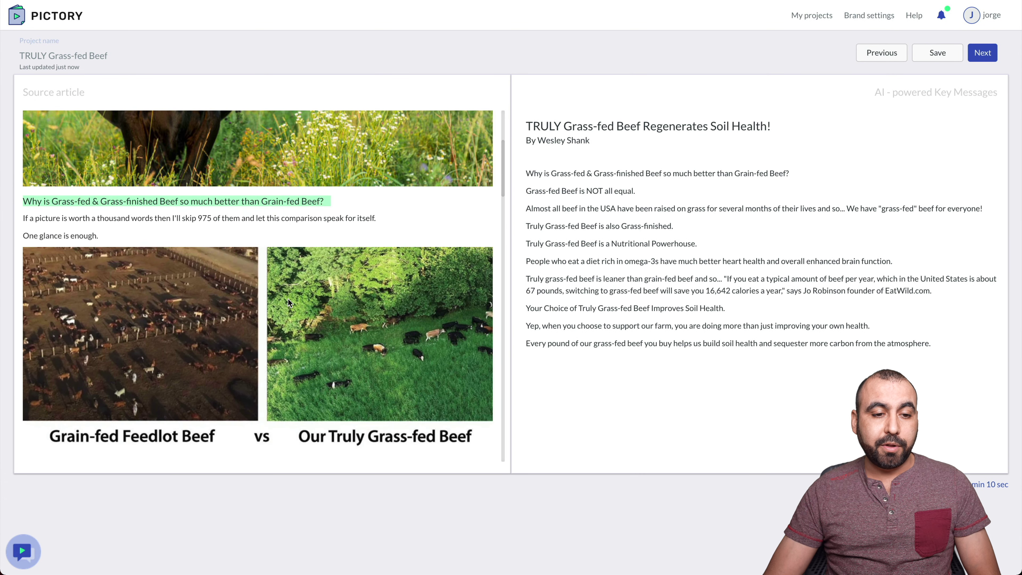
{"action": "scroll", "coordinate": [288, 297], "scroll_direction": "down", "scroll_amount": 1}
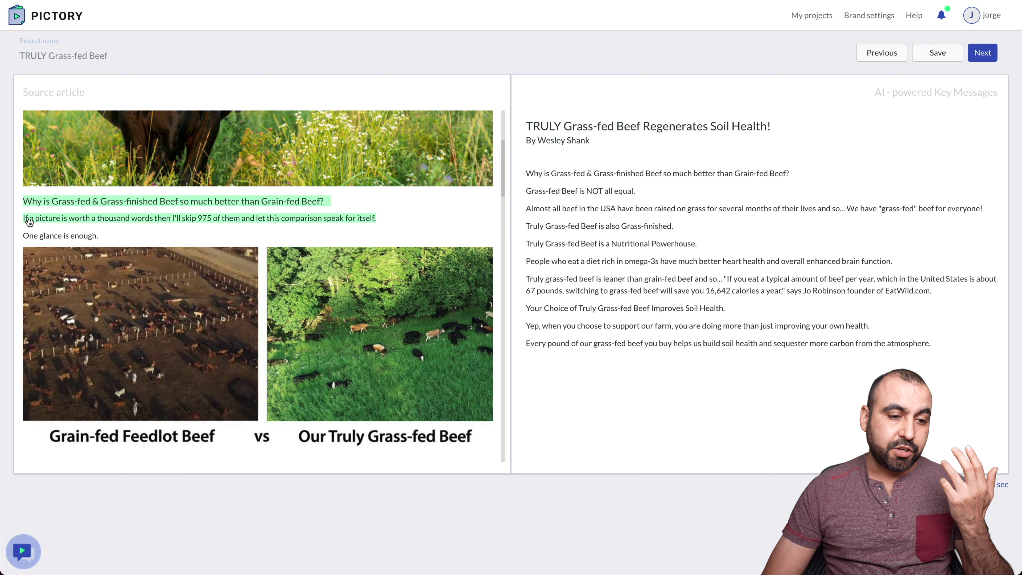
{"action": "left_click_drag", "start_coordinate": [26, 219], "coordinate": [107, 243]}
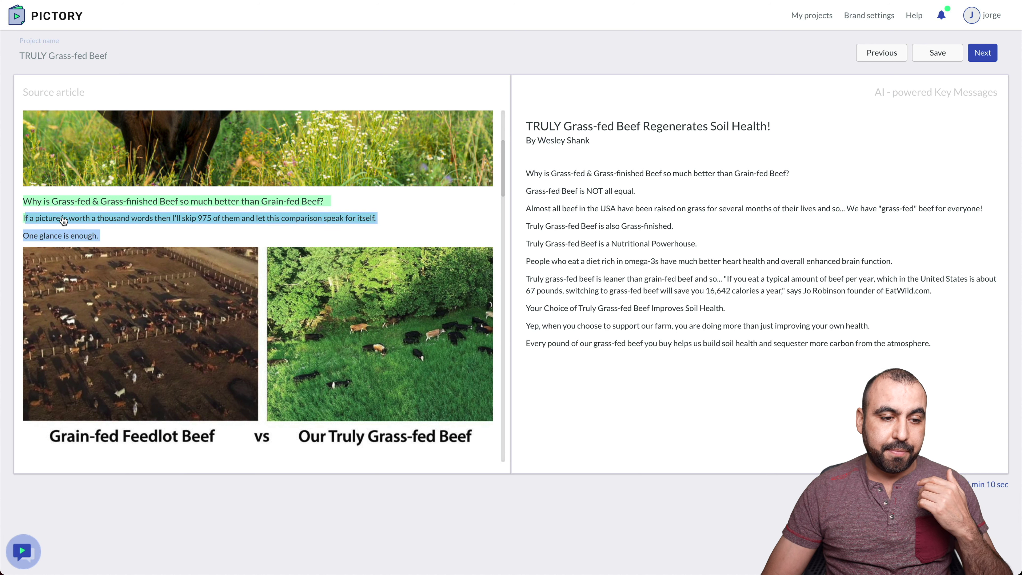
{"action": "left_click", "coordinate": [113, 222]}
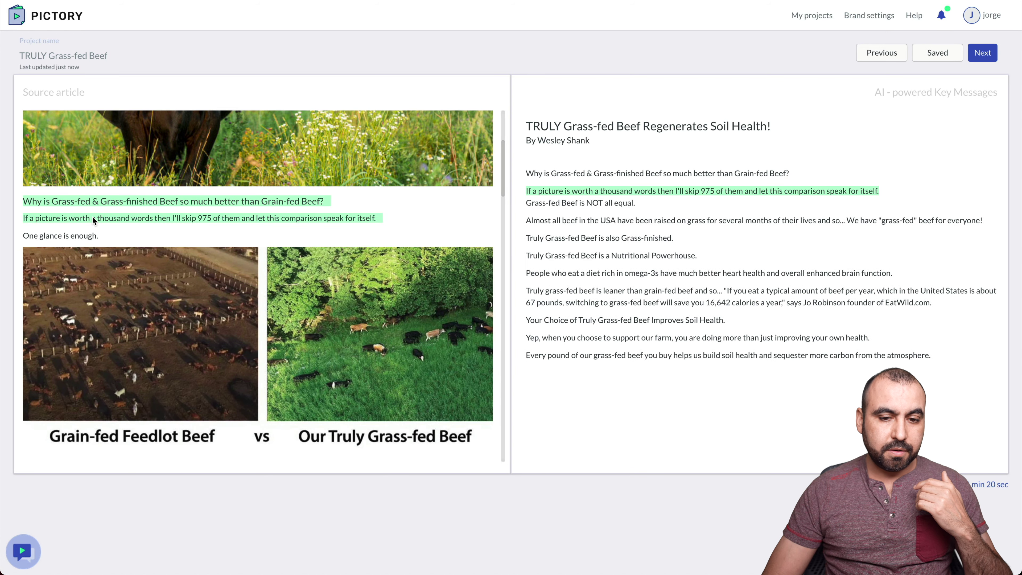
{"action": "left_click", "coordinate": [91, 217]}
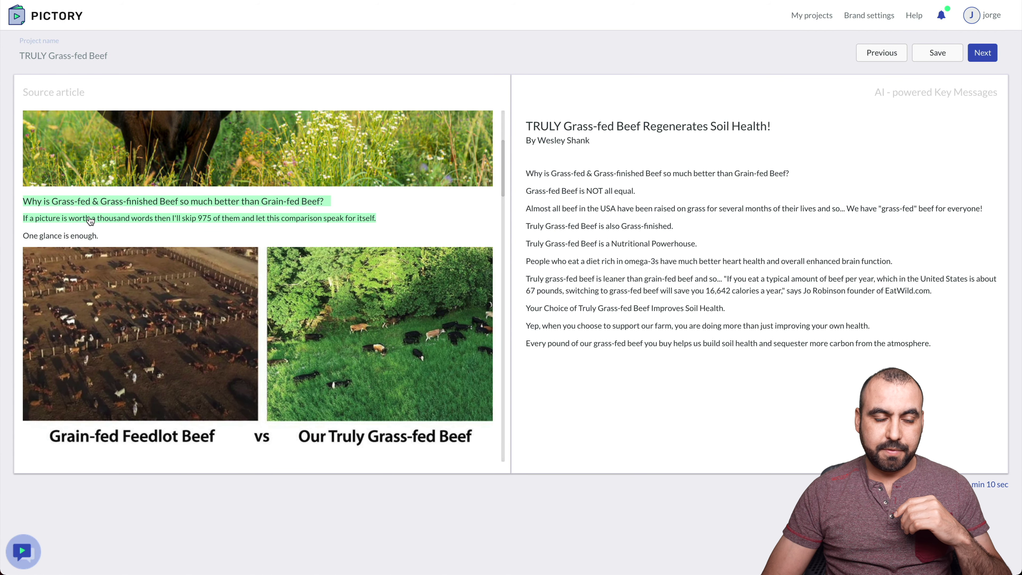
{"action": "left_click", "coordinate": [91, 219]}
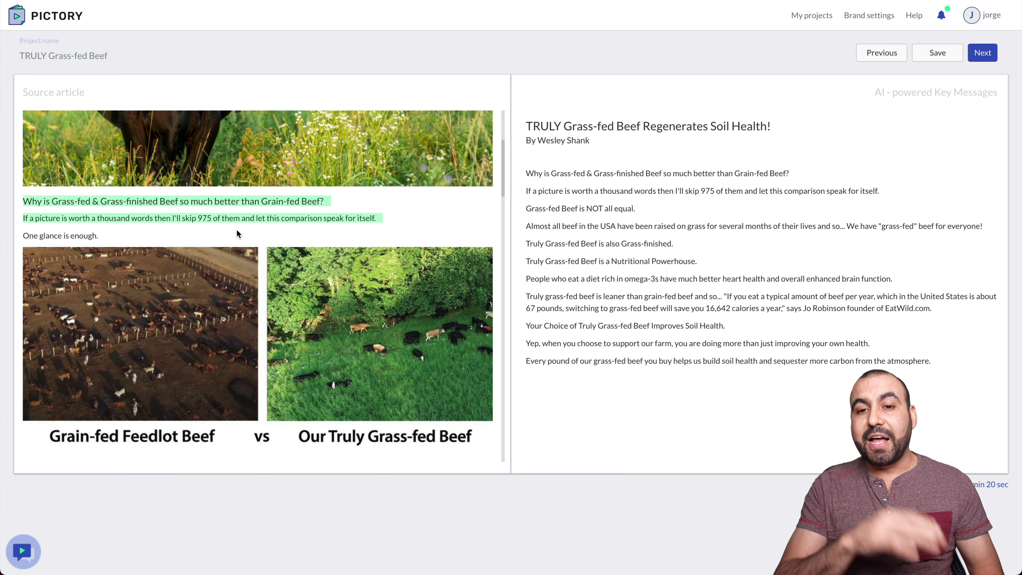
Leave out the Grass-finished sentence and add the corn and soy feedlot sentence as a key message.
{"action": "scroll", "coordinate": [236, 229], "scroll_direction": "down", "scroll_amount": 8}
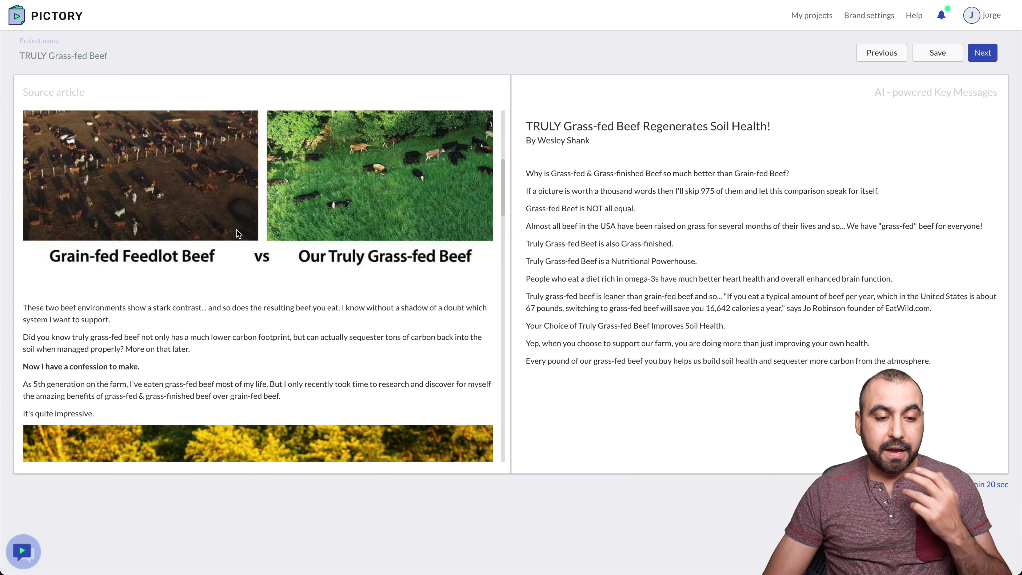
{"action": "scroll", "coordinate": [236, 230], "scroll_direction": "down", "scroll_amount": 8}
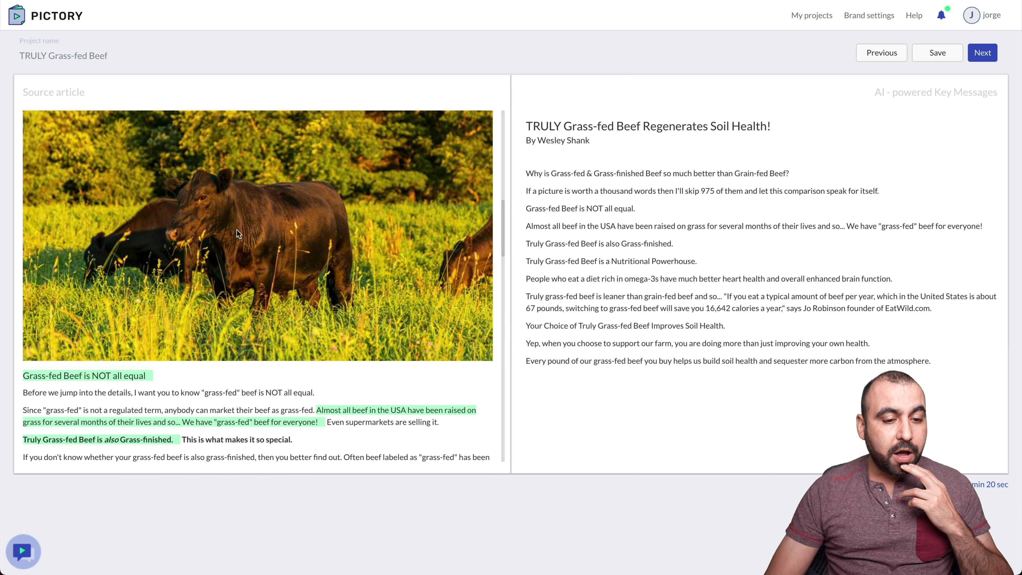
{"action": "left_click", "coordinate": [237, 231]}
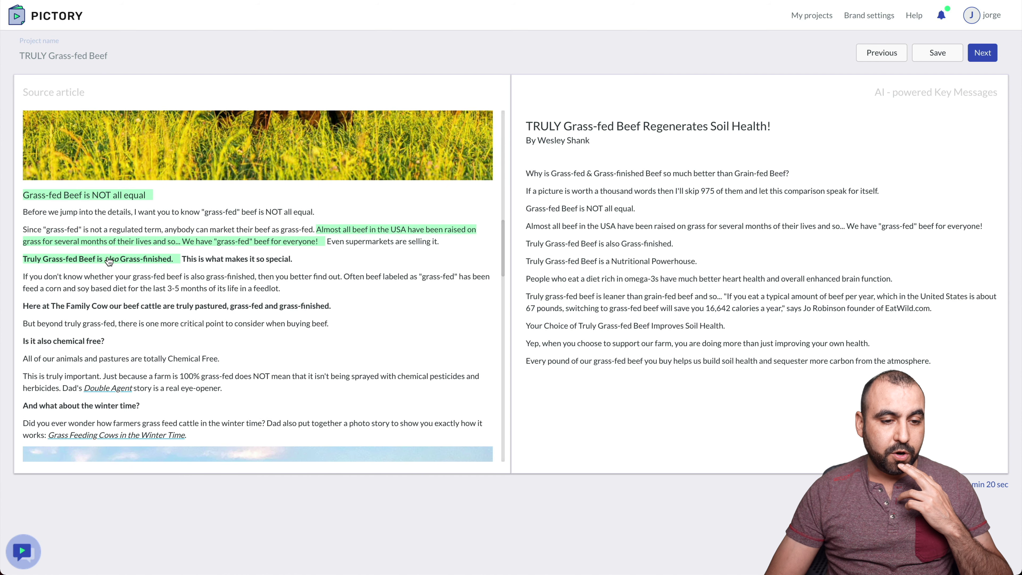
{"action": "left_click", "coordinate": [116, 262]}
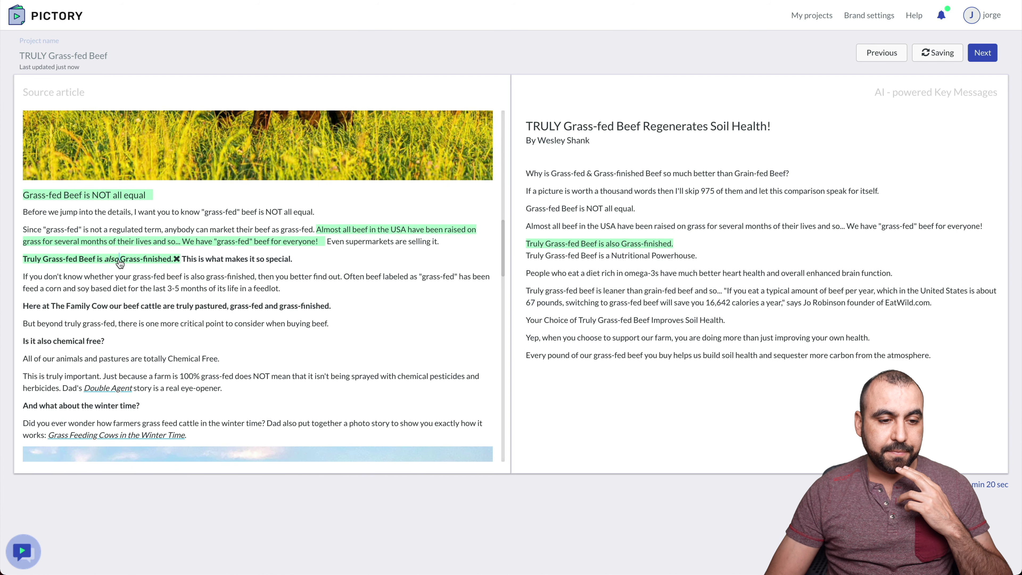
{"action": "left_click", "coordinate": [169, 261]}
{"action": "left_click", "coordinate": [176, 260]}
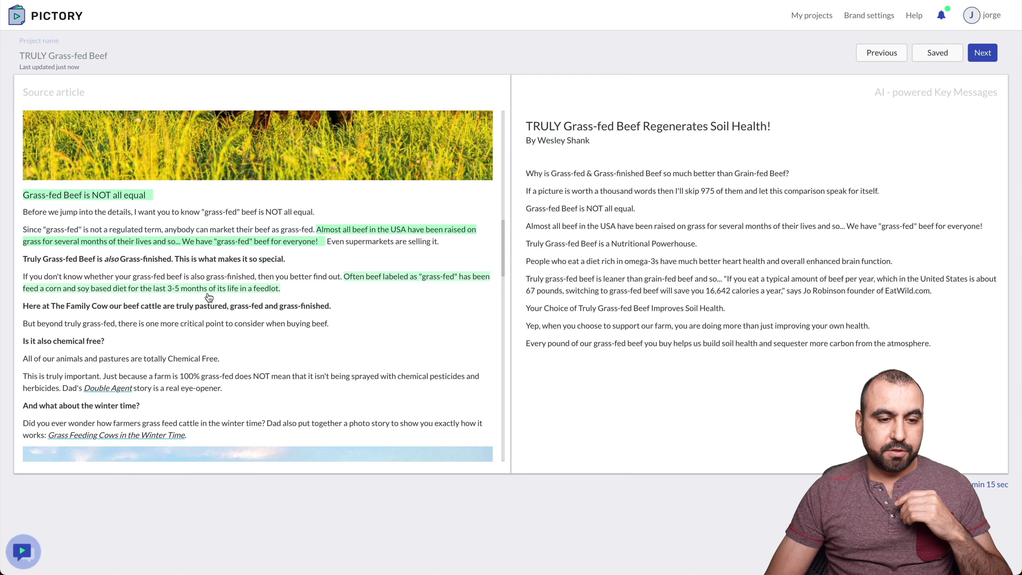
{"action": "left_click", "coordinate": [383, 277]}
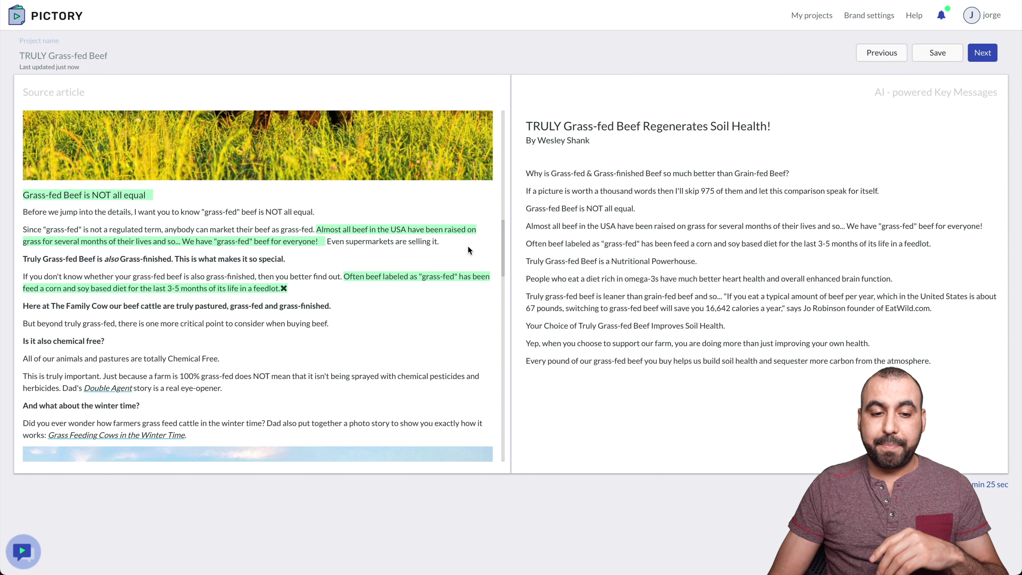
{"action": "scroll", "coordinate": [431, 372], "scroll_direction": "down", "scroll_amount": 15}
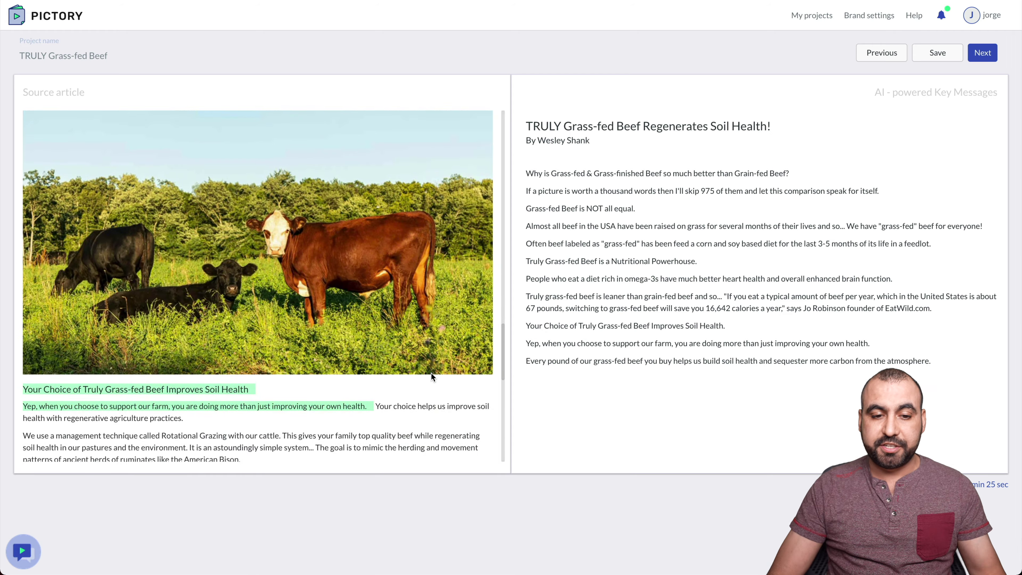
{"action": "scroll", "coordinate": [431, 372], "scroll_direction": "down", "scroll_amount": 2}
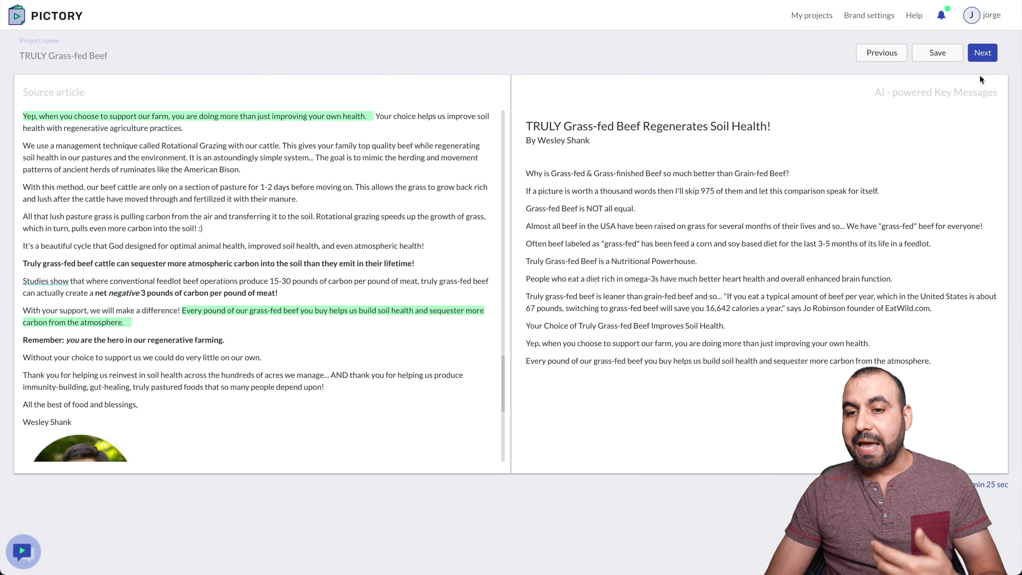
Compare 9:16 Portrait and 1:1 Square, then generate the storyboard in 16:9 Landscape.
{"action": "left_click", "coordinate": [988, 55]}
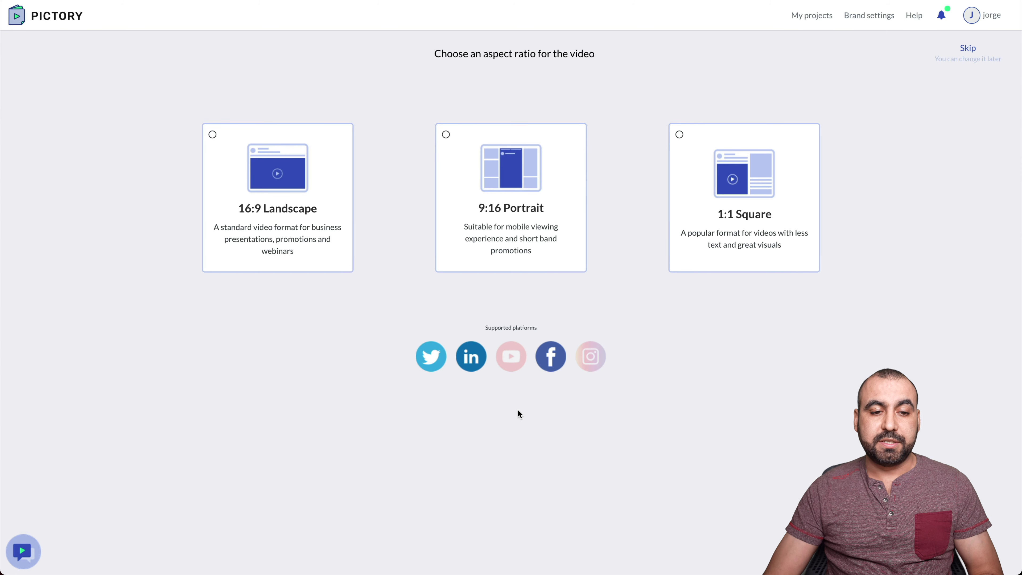
{"action": "left_click", "coordinate": [282, 227]}
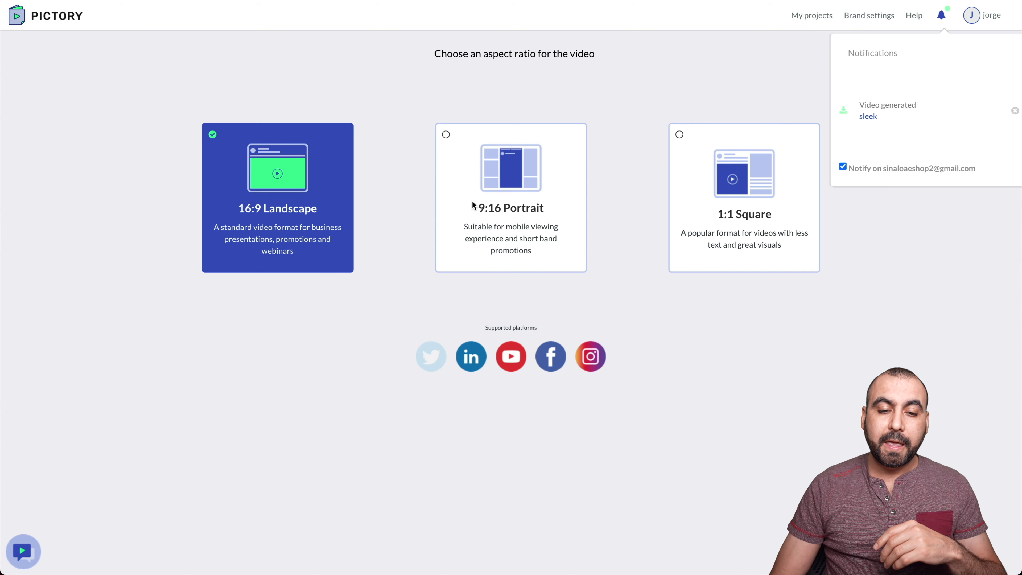
{"action": "left_click", "coordinate": [488, 217]}
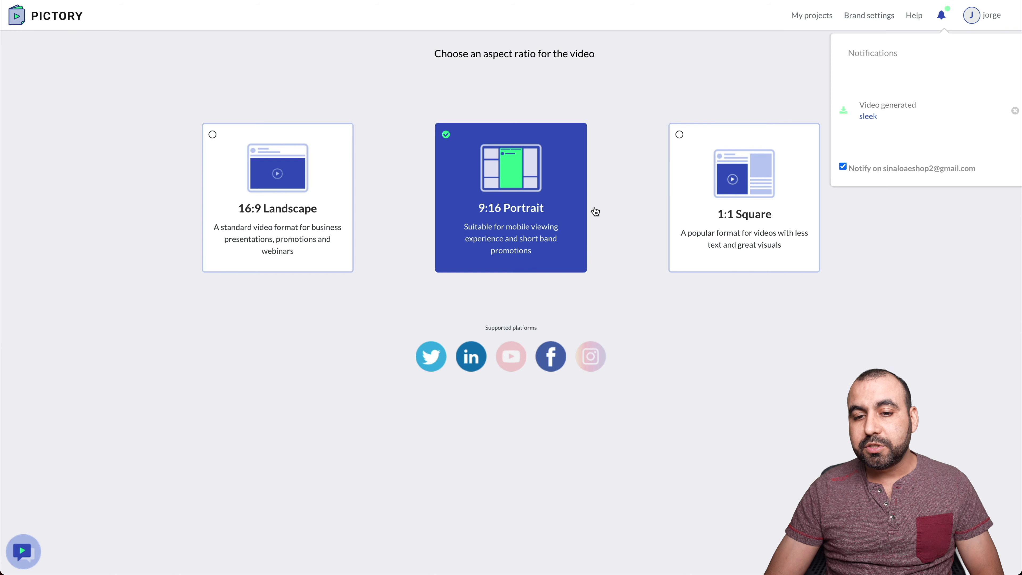
{"action": "left_click", "coordinate": [731, 198]}
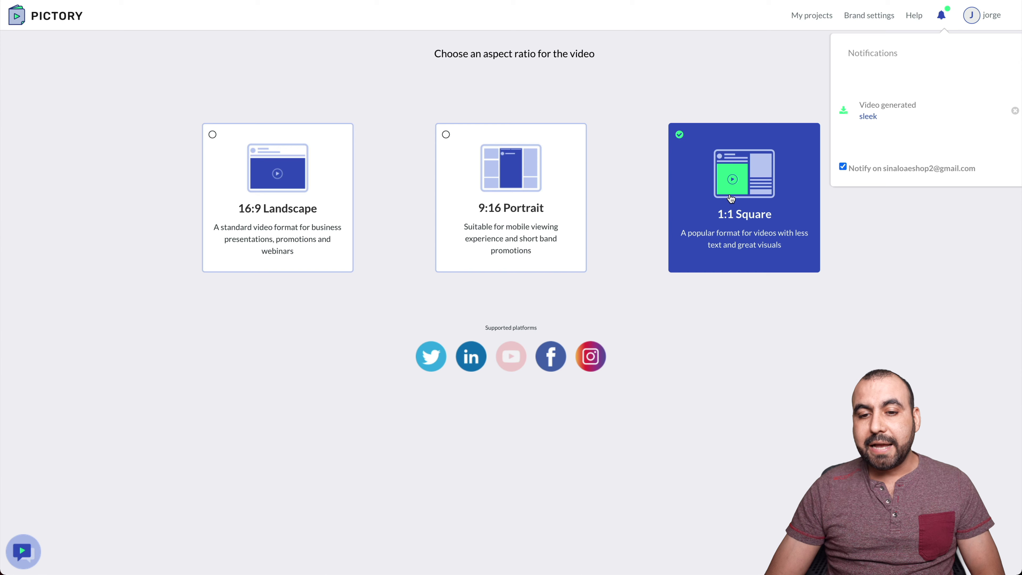
{"action": "left_click", "coordinate": [763, 206]}
{"action": "left_click", "coordinate": [308, 194]}
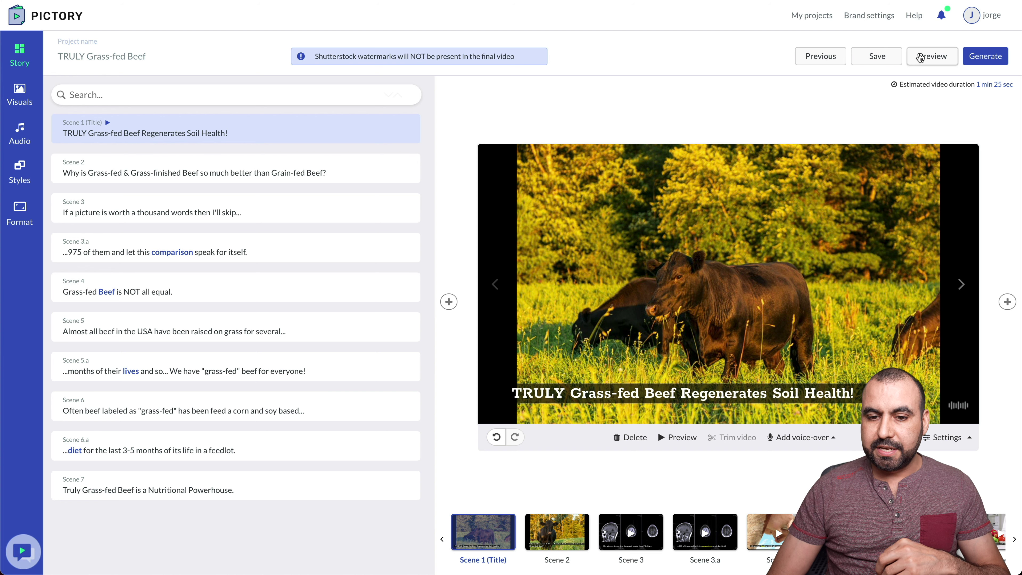
Render and play a preview of the grass-fed beef video.
{"action": "left_click", "coordinate": [928, 59]}
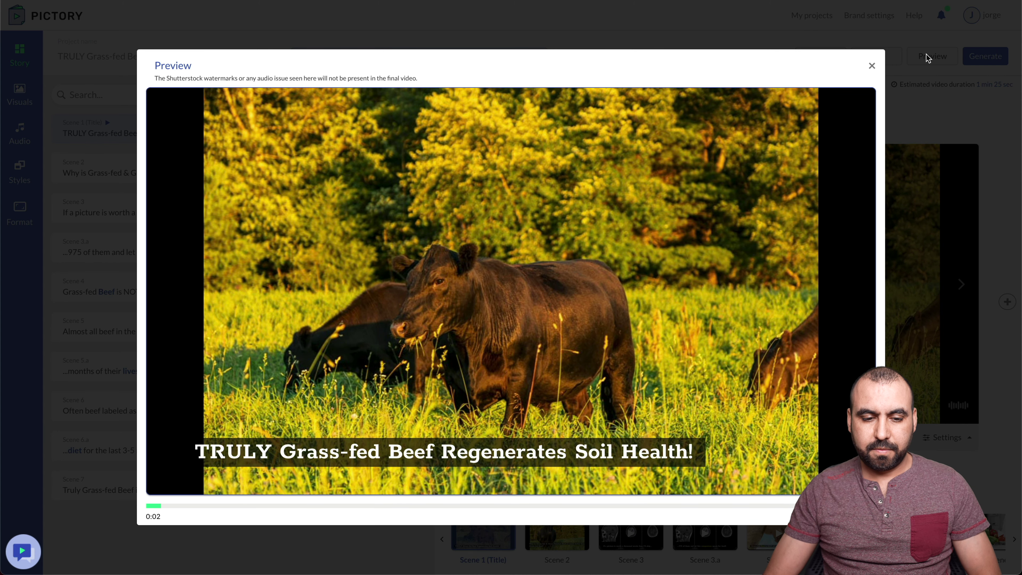
Raise the volume, pause the preview around 0:35 and close it.
{"action": "key", "text": "XF86AudioRaiseVolume"}
{"action": "key", "text": "XF86AudioRaiseVolume"}
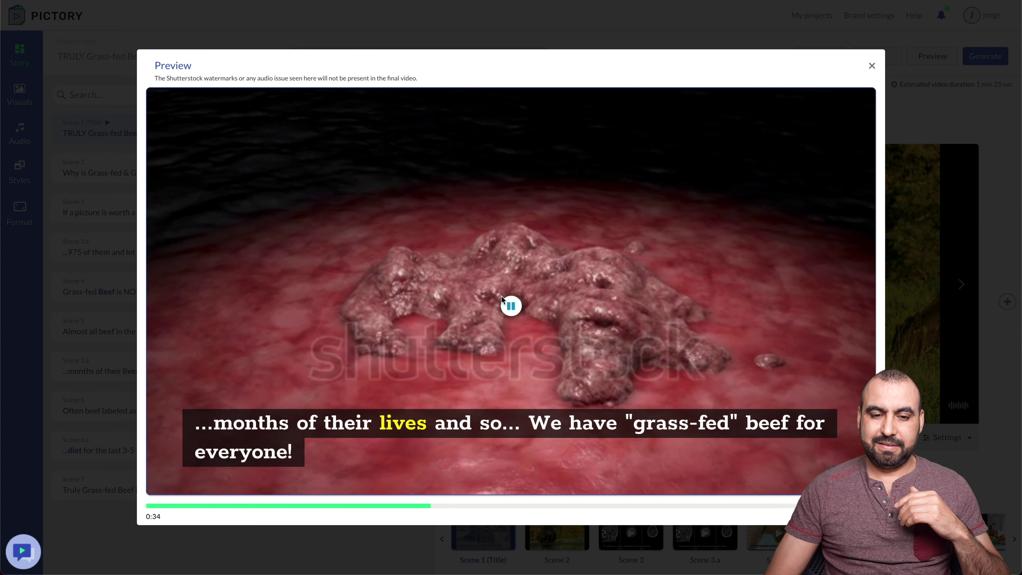
{"action": "left_click", "coordinate": [854, 91]}
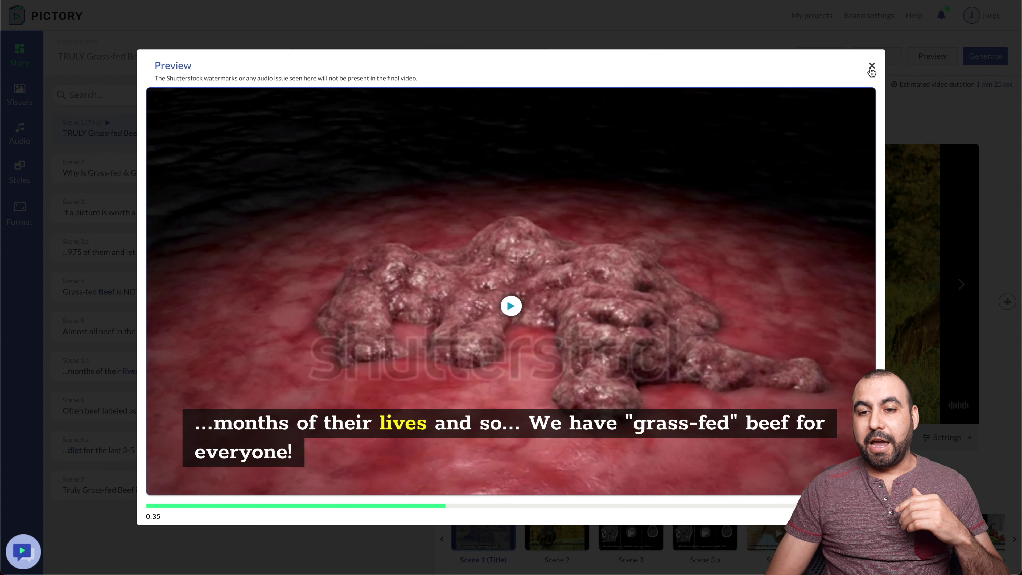
{"action": "left_click", "coordinate": [872, 66]}
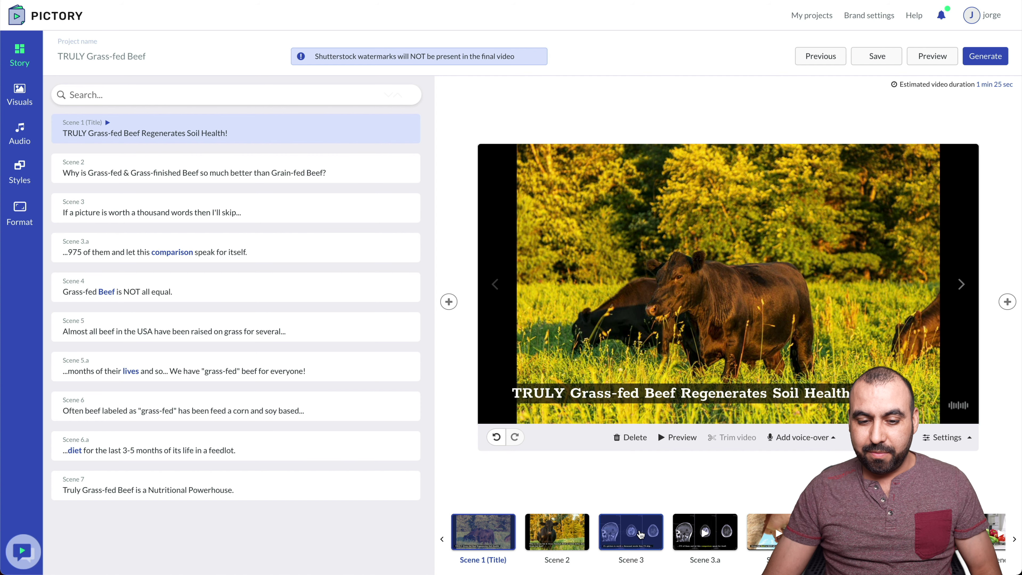
View Scene 3, then open Scene 5 about beef raised on grass.
{"action": "left_click", "coordinate": [652, 532]}
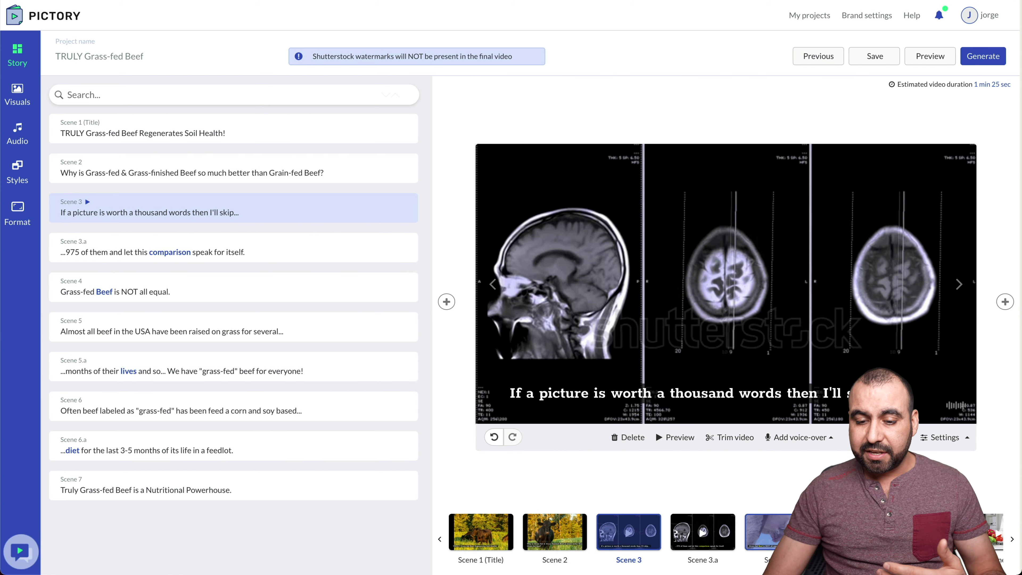
{"action": "left_click", "coordinate": [173, 327]}
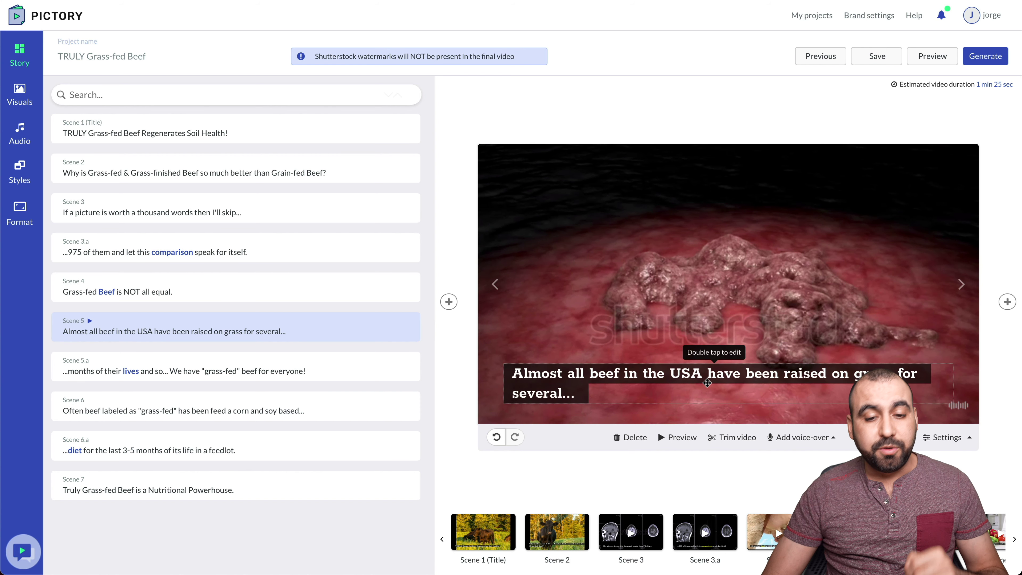
Swap Scene 5's raw-meat footage for the brain MRI clip and bring up the background music library.
{"action": "left_click", "coordinate": [19, 94]}
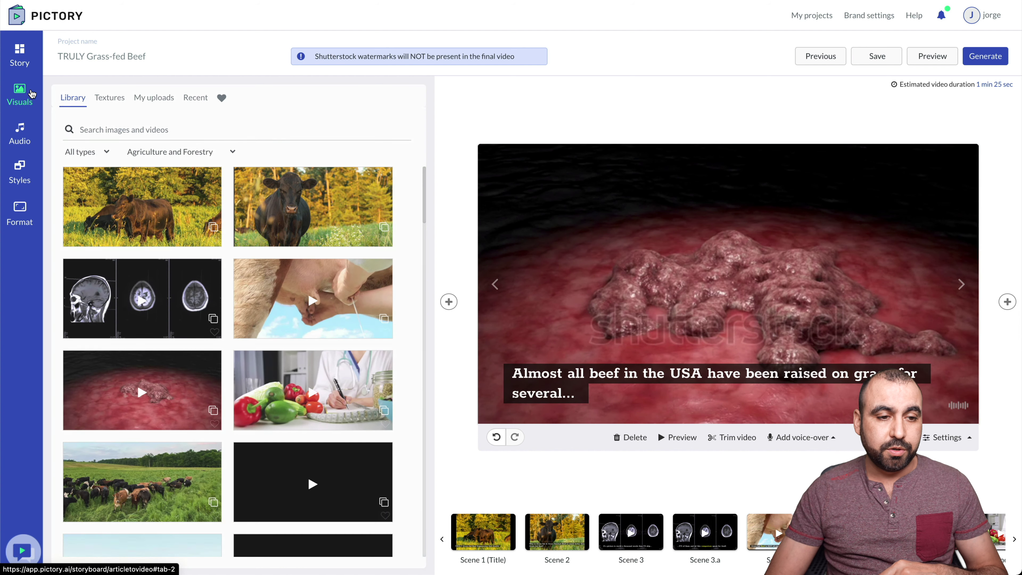
{"action": "mouse_move", "coordinate": [153, 300]}
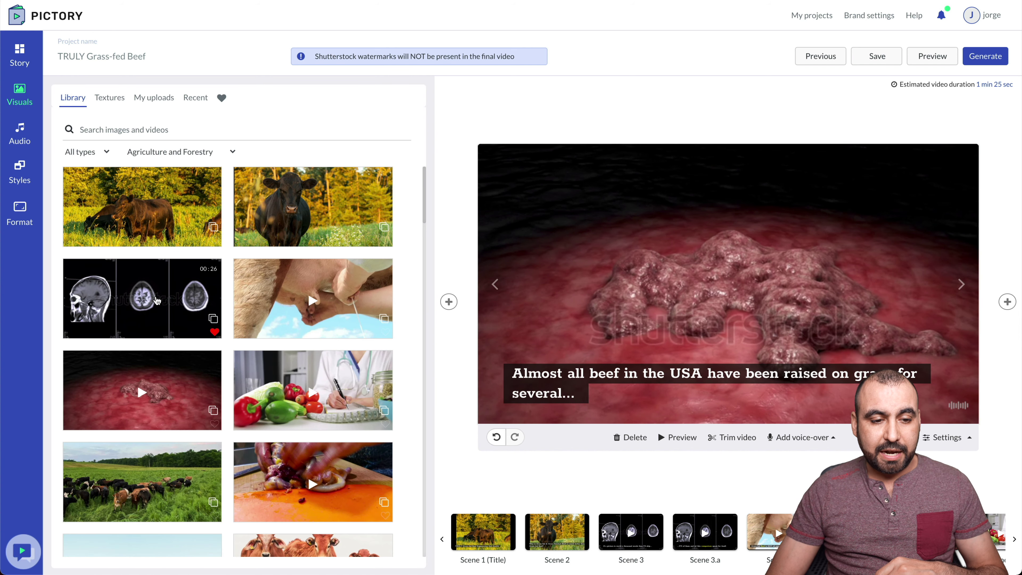
{"action": "left_click", "coordinate": [156, 300]}
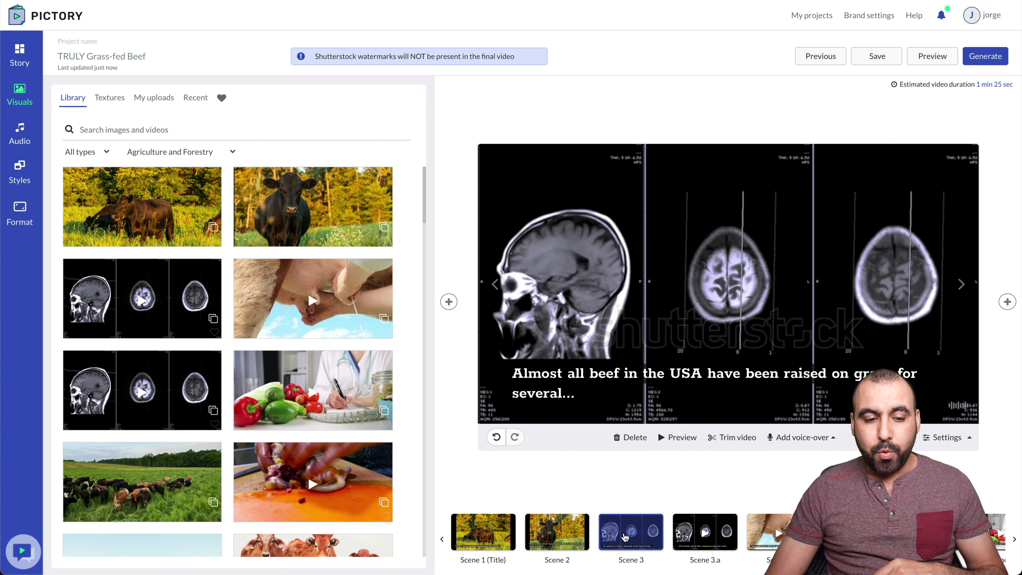
{"action": "mouse_move", "coordinate": [376, 395]}
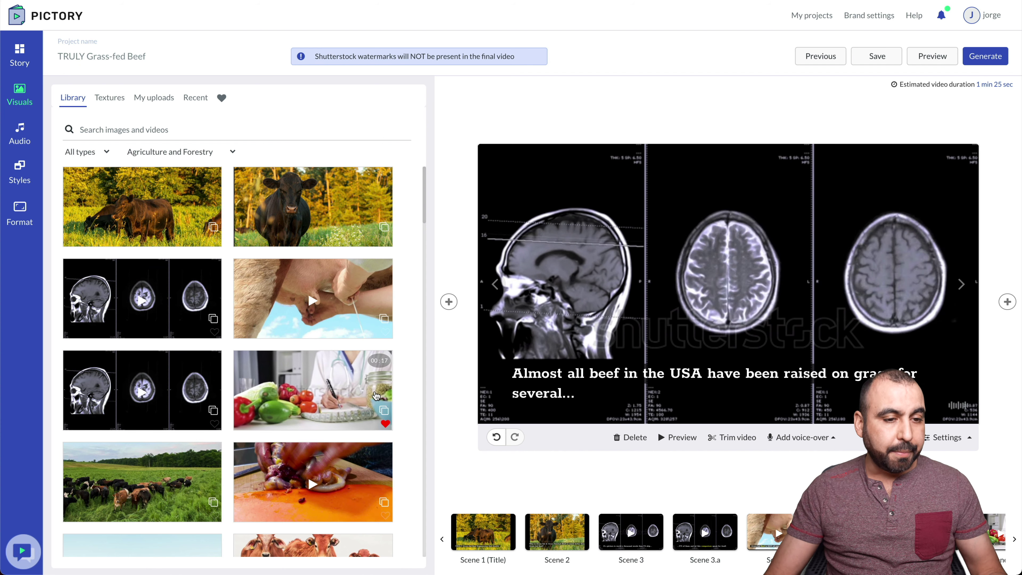
{"action": "left_click", "coordinate": [19, 133]}
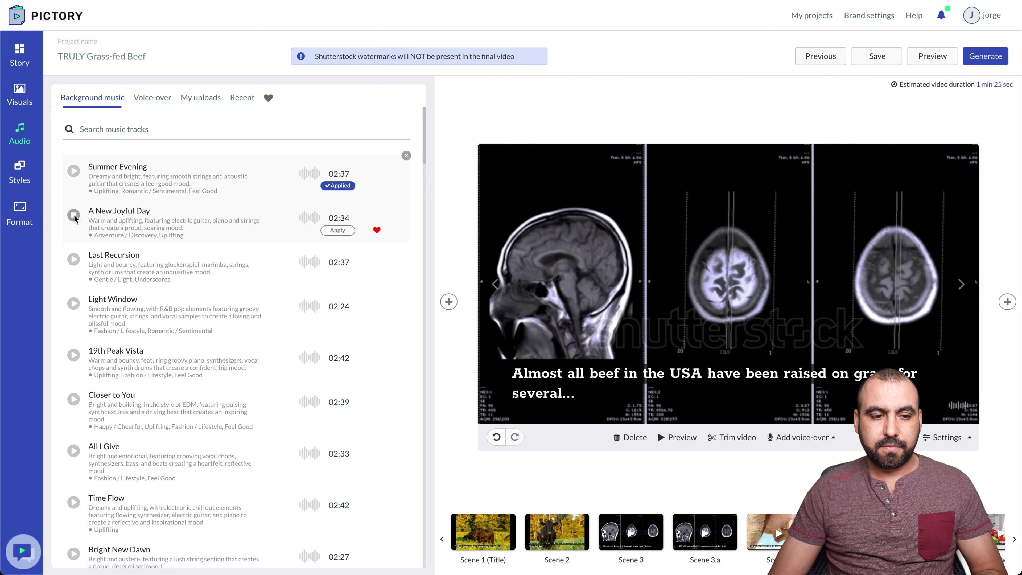
Browse the style themes, then view the format settings with 720p and 16:9 Landscape.
{"action": "left_click", "coordinate": [13, 170]}
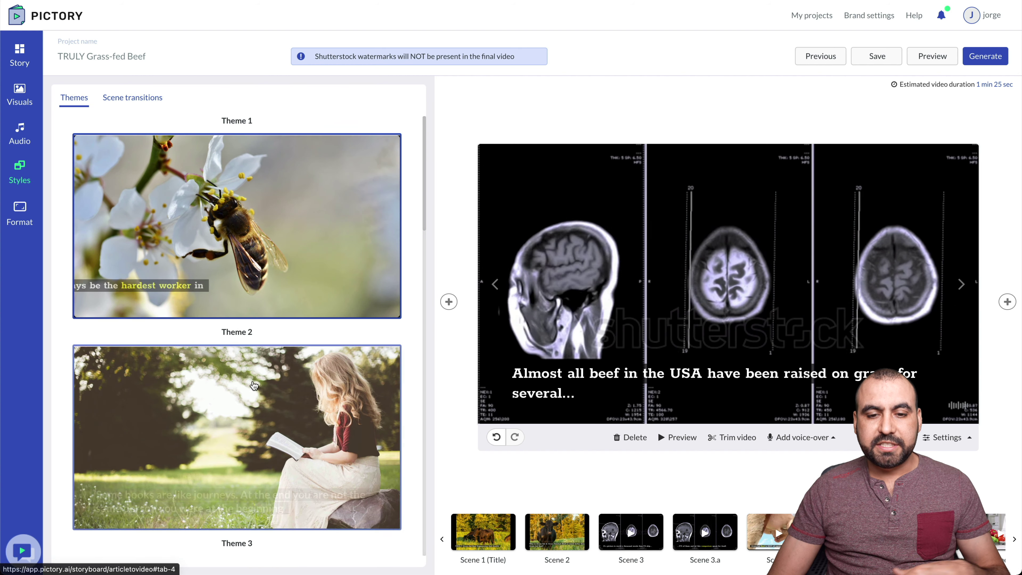
{"action": "scroll", "coordinate": [253, 386], "scroll_direction": "down", "scroll_amount": 3}
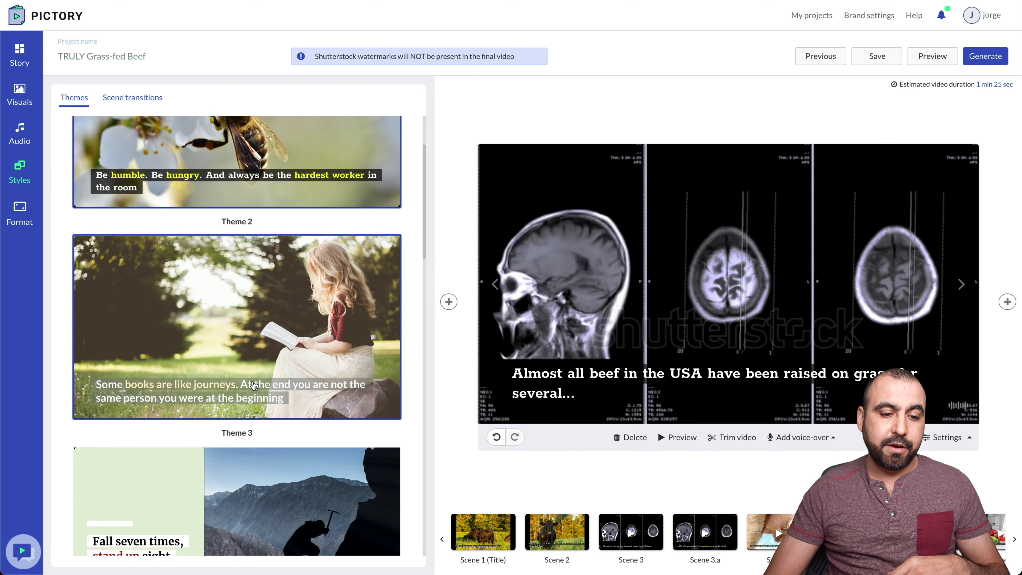
{"action": "scroll", "coordinate": [253, 385], "scroll_direction": "down", "scroll_amount": 8}
{"action": "scroll", "coordinate": [253, 385], "scroll_direction": "down", "scroll_amount": 20}
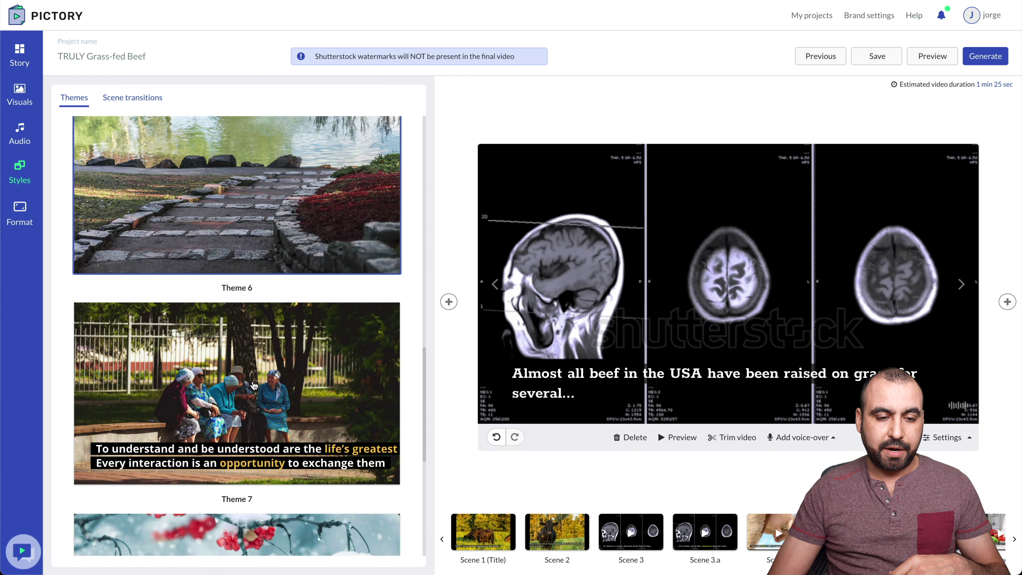
{"action": "scroll", "coordinate": [254, 385], "scroll_direction": "up", "scroll_amount": 20}
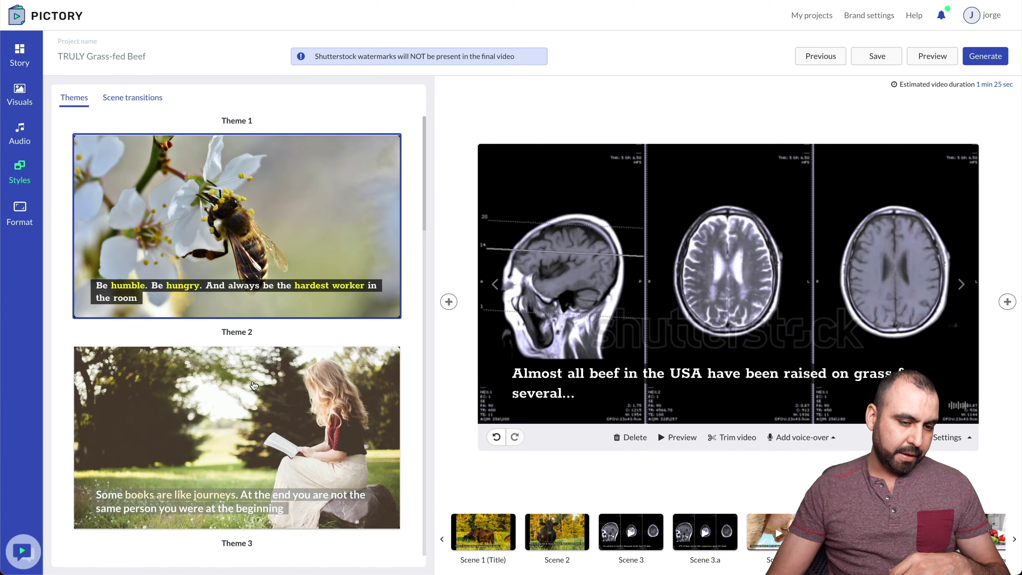
{"action": "scroll", "coordinate": [253, 385], "scroll_direction": "down", "scroll_amount": 3}
{"action": "scroll", "coordinate": [253, 385], "scroll_direction": "down", "scroll_amount": 20}
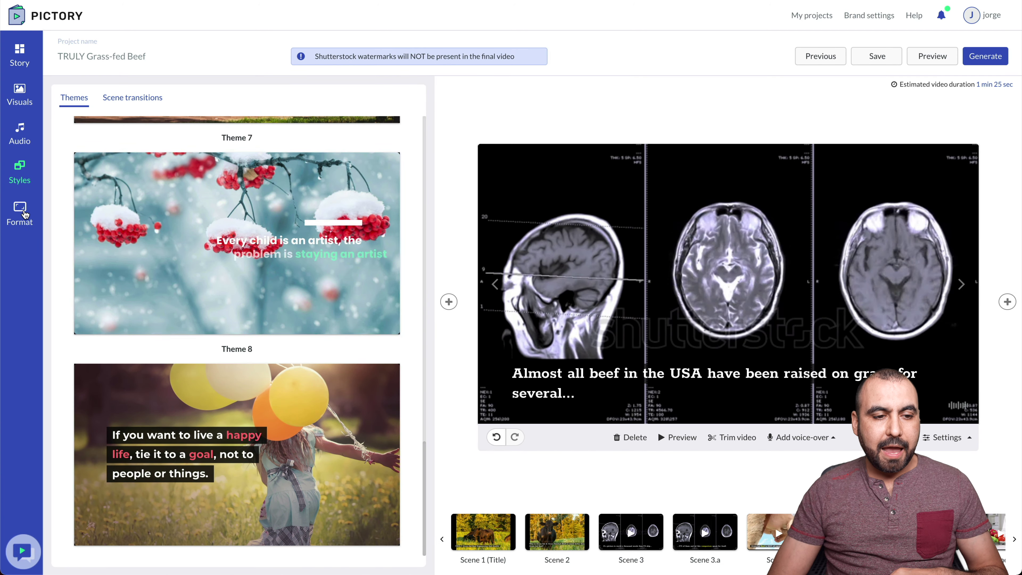
{"action": "left_click", "coordinate": [24, 213]}
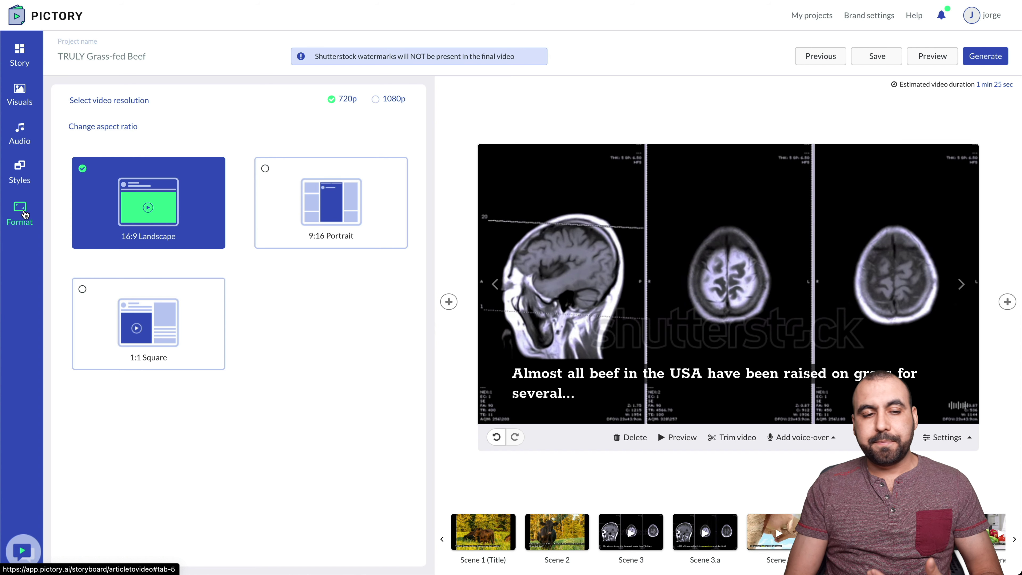
Scroll the Styles themes back up to Themes 1–3, then go to My projects.
{"action": "left_click", "coordinate": [19, 173]}
{"action": "scroll", "coordinate": [198, 221], "scroll_direction": "up", "scroll_amount": 10}
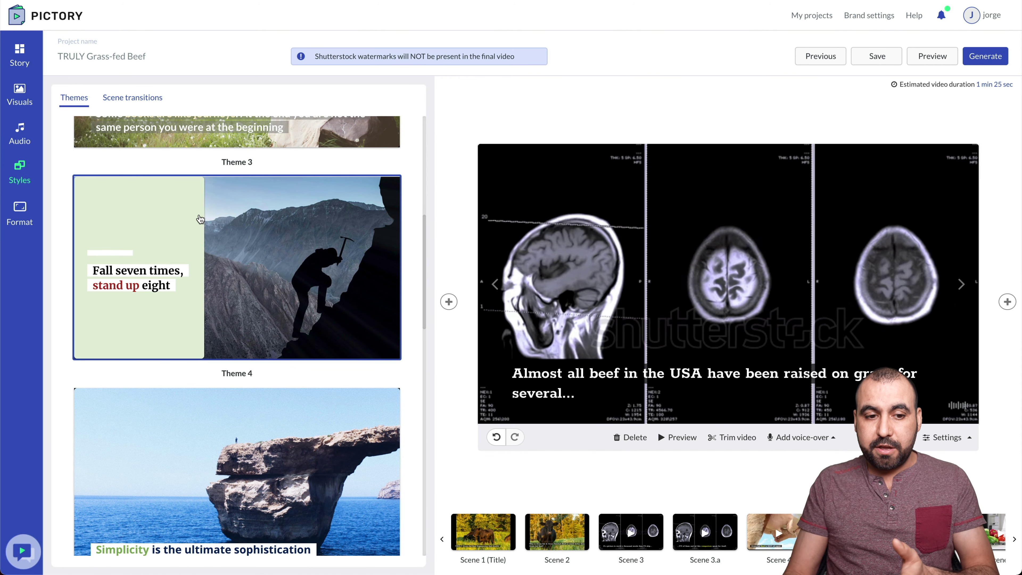
{"action": "scroll", "coordinate": [200, 218], "scroll_direction": "up", "scroll_amount": 10}
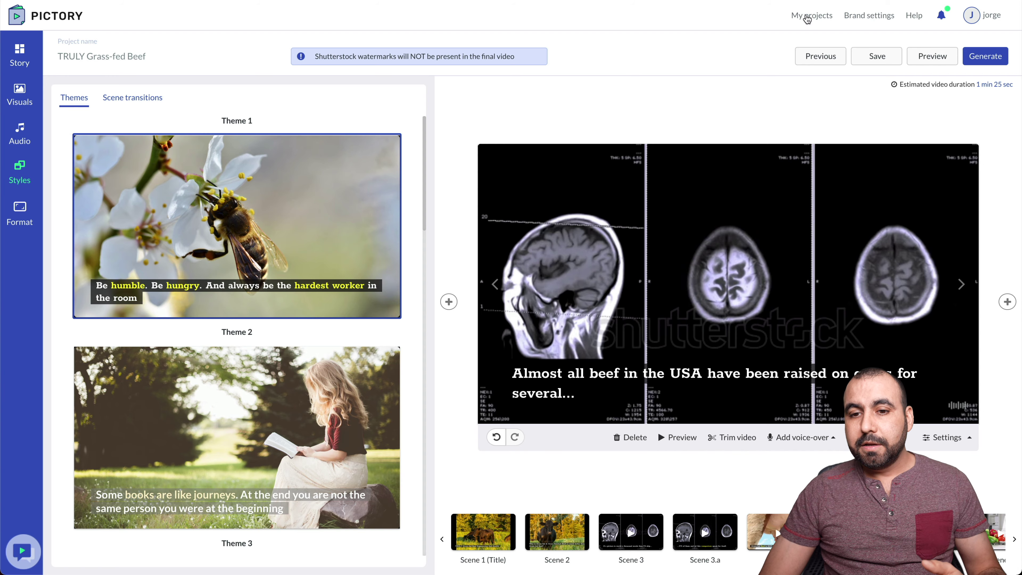
{"action": "left_click", "coordinate": [804, 16]}
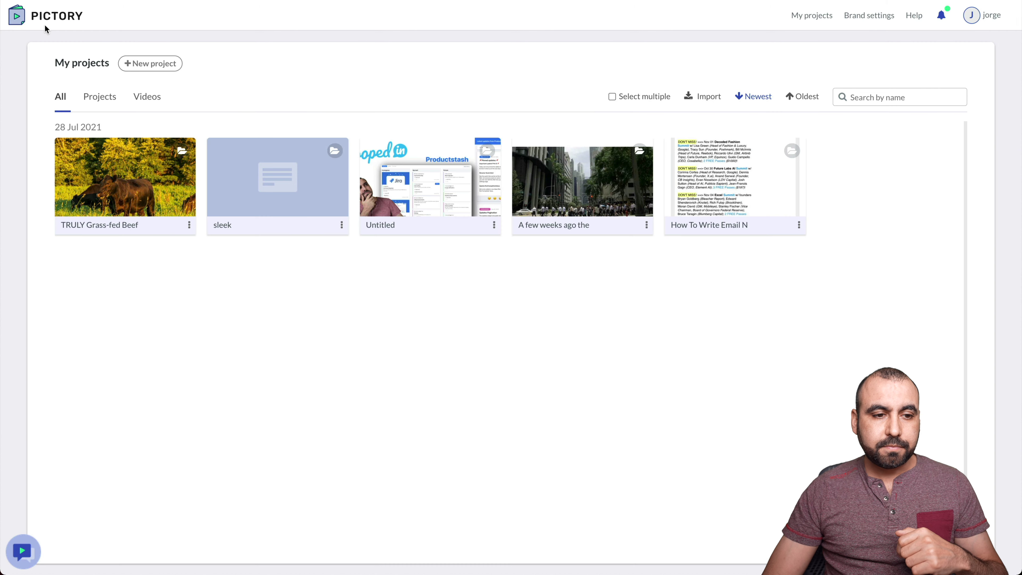
Start a Script to Video project and paste the copied beef article as its script.
{"action": "left_click", "coordinate": [48, 17]}
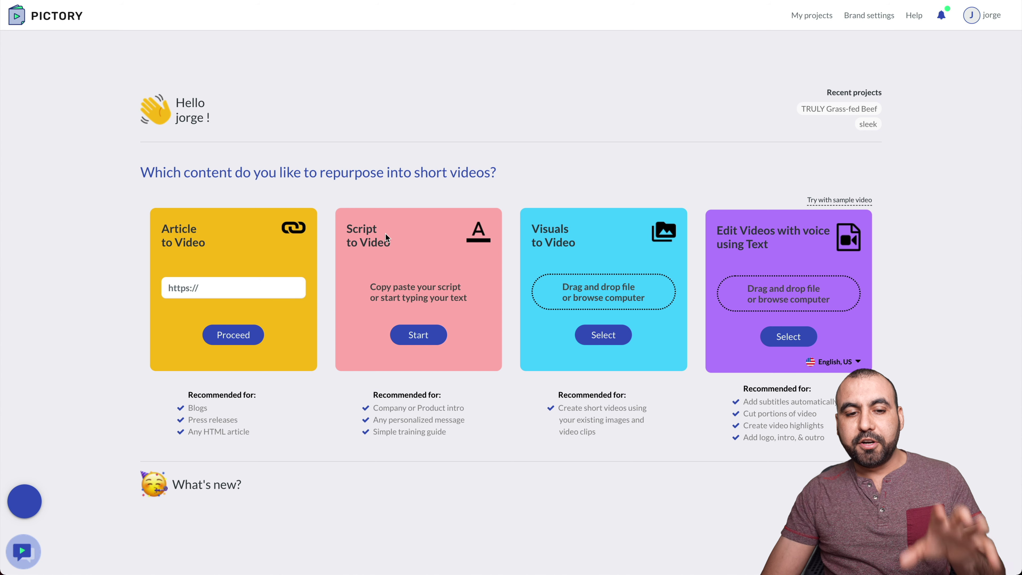
{"action": "left_click", "coordinate": [425, 337]}
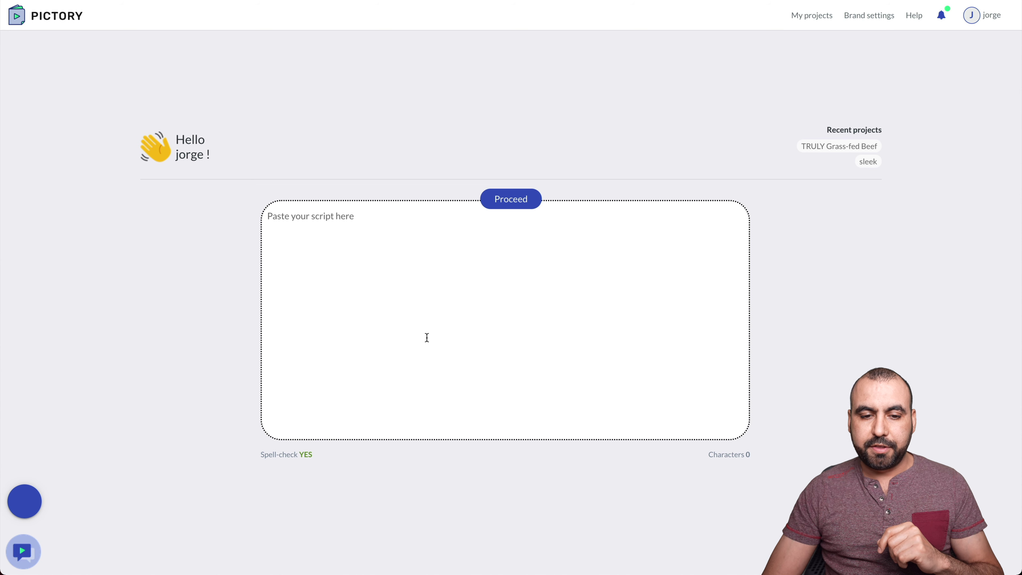
{"action": "left_click", "coordinate": [412, 288]}
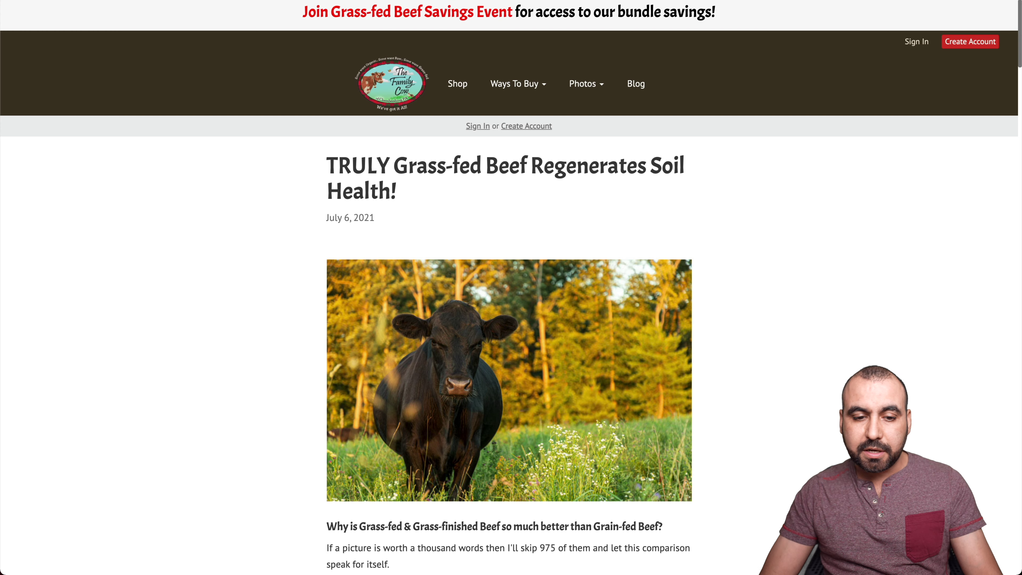
{"action": "scroll", "coordinate": [359, 115], "scroll_direction": "down", "scroll_amount": 15}
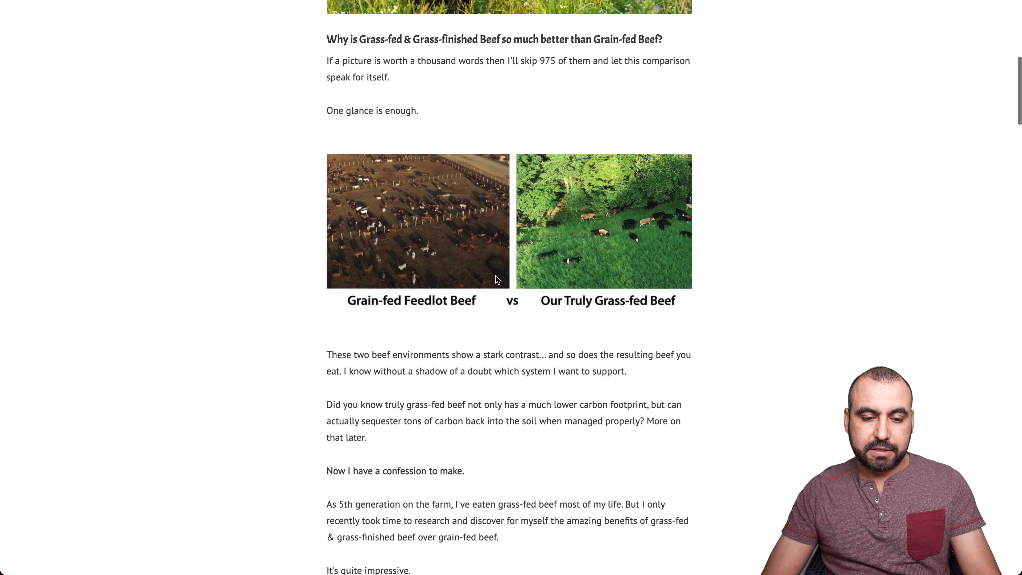
{"action": "left_click_drag", "start_coordinate": [326, 98], "coordinate": [486, 321]}
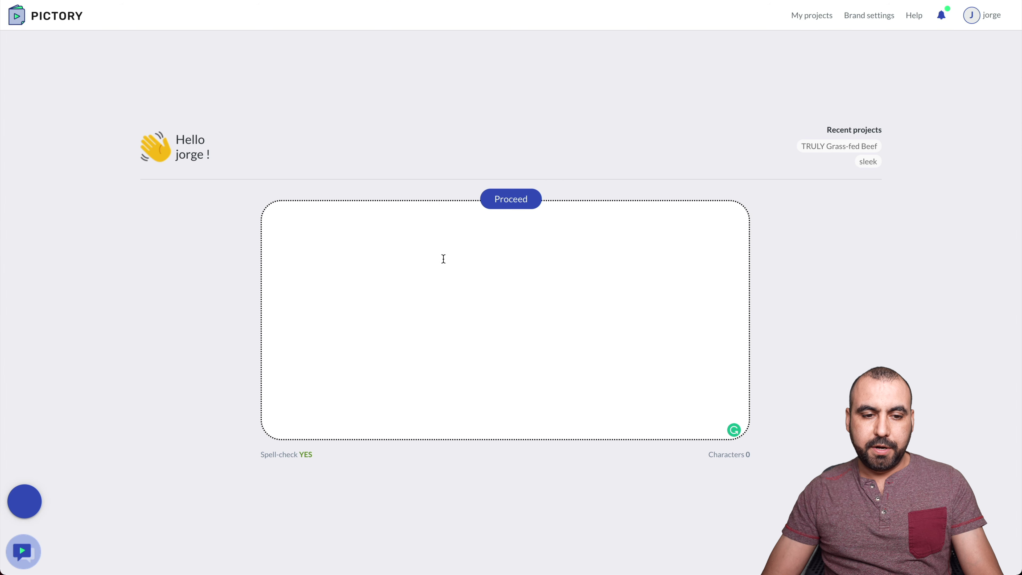
{"action": "key", "text": "ctrl+v"}
Proceed with the script, choose an aspect ratio, and preview the generated video.
{"action": "left_click", "coordinate": [506, 205]}
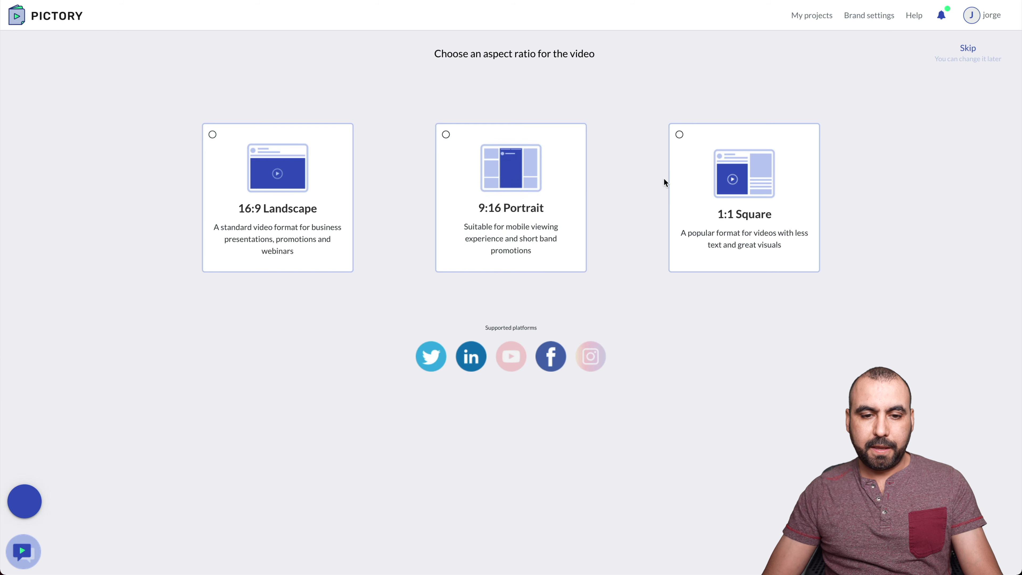
{"action": "left_click", "coordinate": [676, 184]}
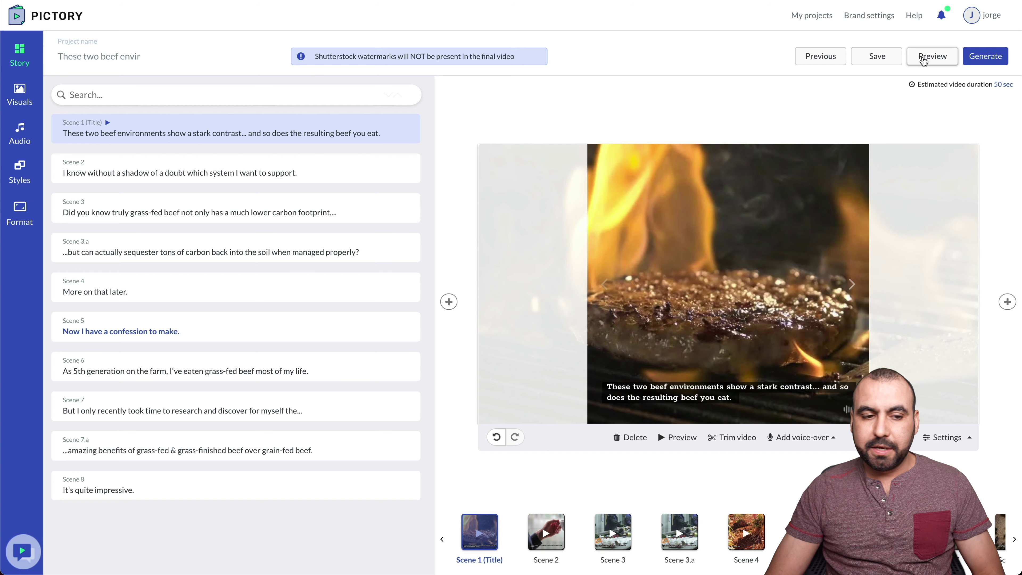
{"action": "left_click", "coordinate": [924, 60]}
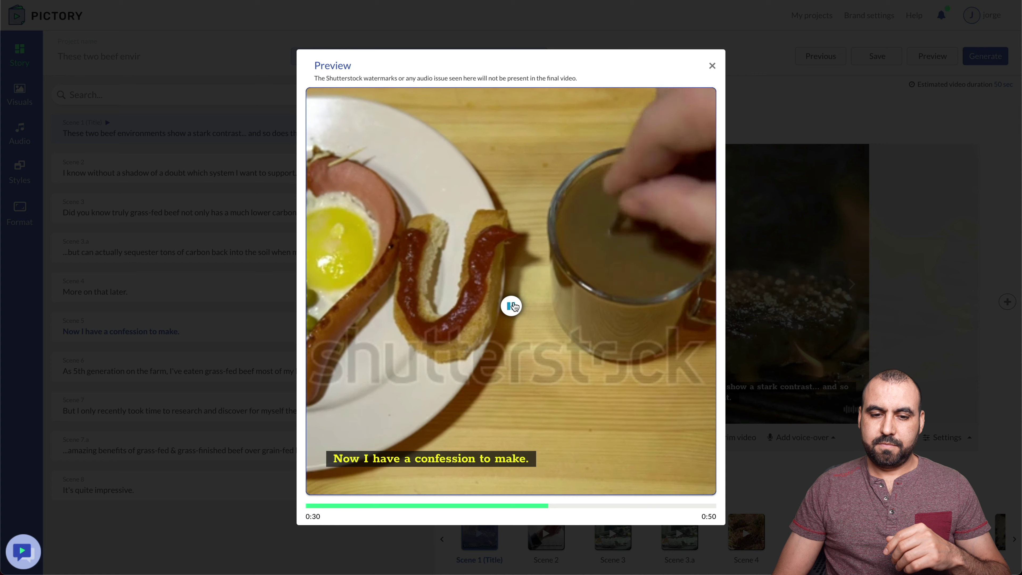
{"action": "left_click", "coordinate": [511, 306]}
{"action": "left_click", "coordinate": [712, 66]}
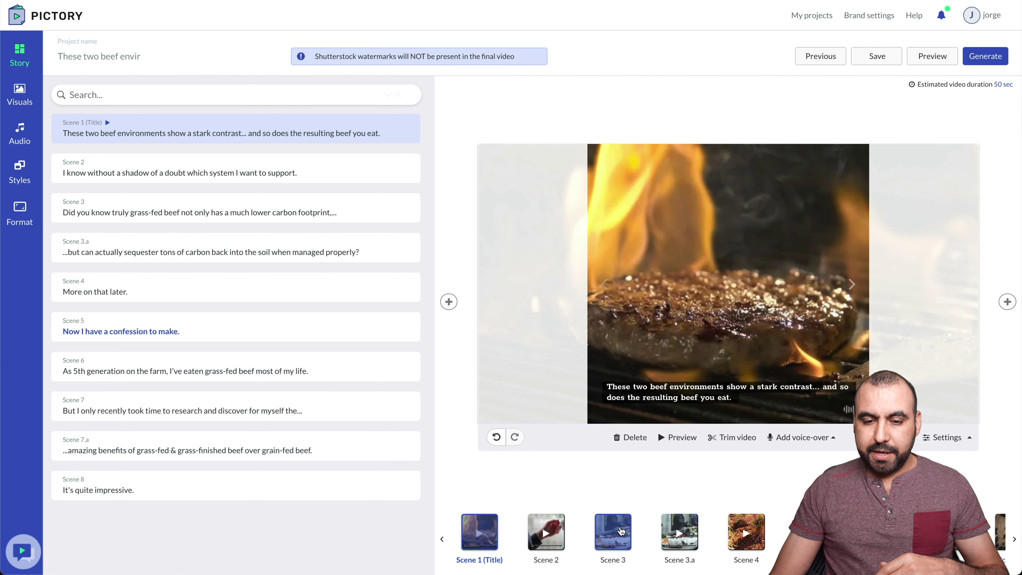
Show Scene 3 in the preview, then return to the Pictory home dashboard.
{"action": "left_click", "coordinate": [624, 523]}
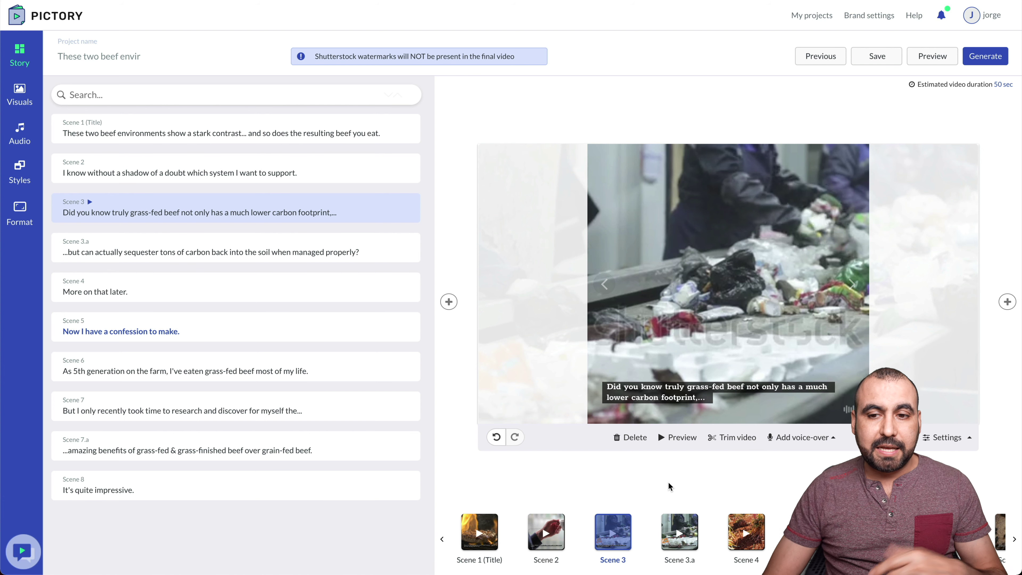
{"action": "left_click", "coordinate": [58, 18]}
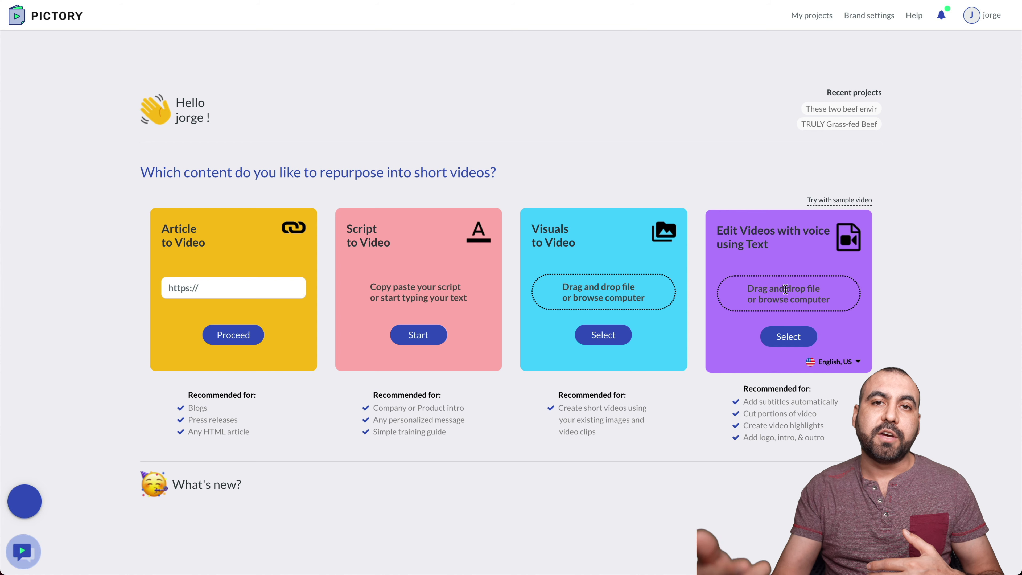
Check the transcription language list without changing it, then go to My projects.
{"action": "left_click", "coordinate": [856, 365]}
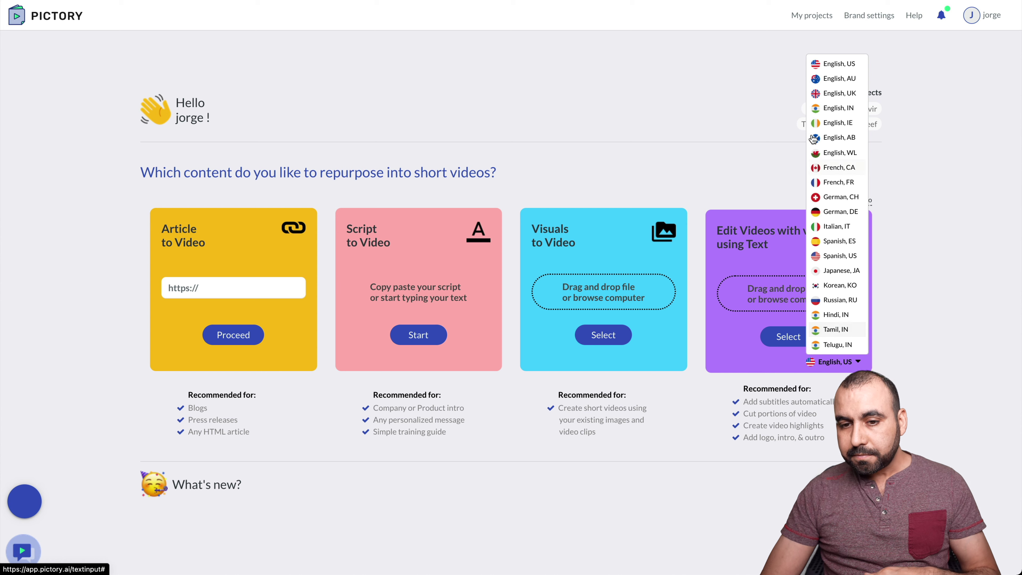
{"action": "left_click", "coordinate": [724, 153]}
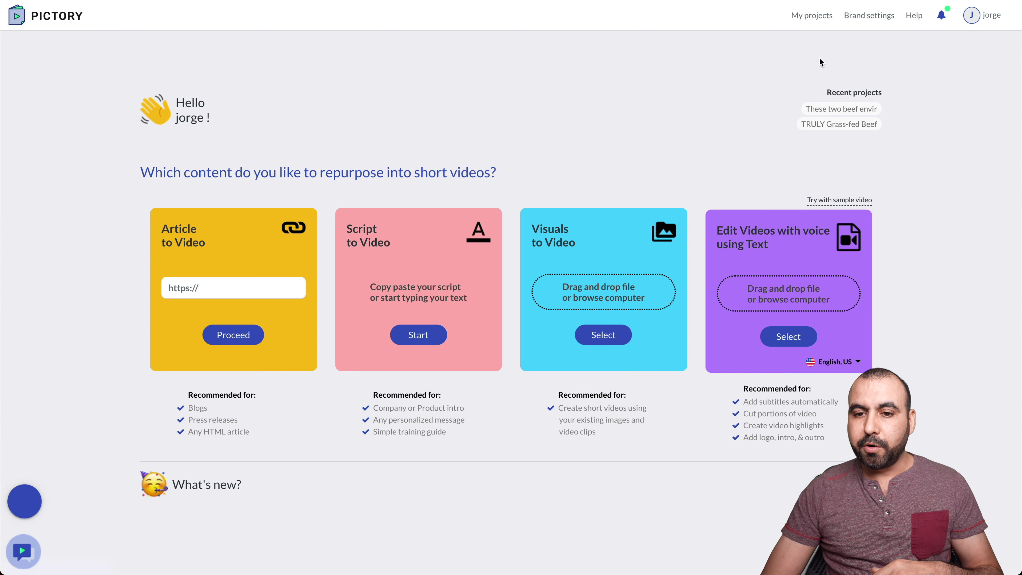
{"action": "left_click", "coordinate": [825, 15]}
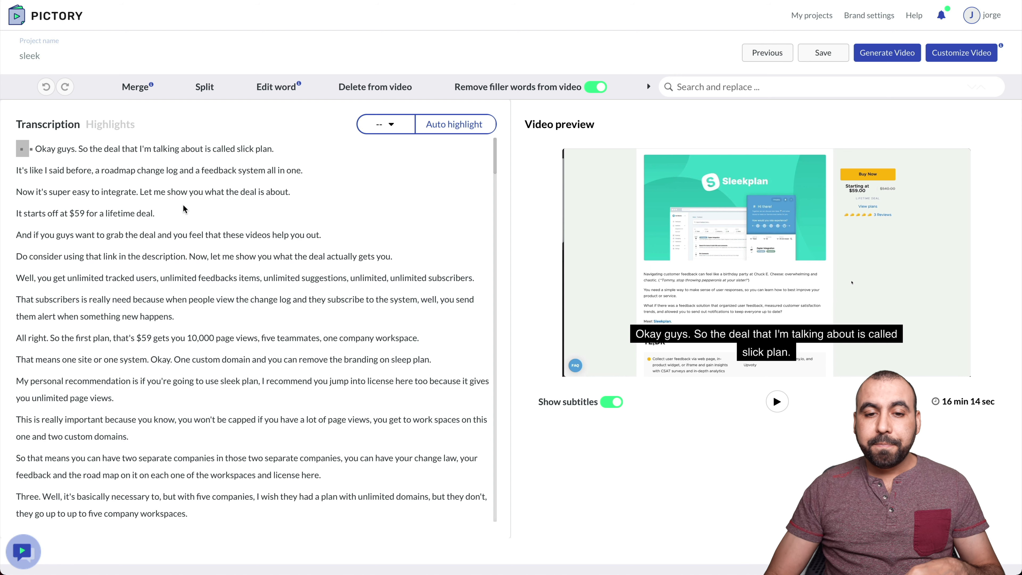
Turn off filler-word removal and play the sentence starting 'So' with its 'um'.
{"action": "left_click", "coordinate": [595, 87]}
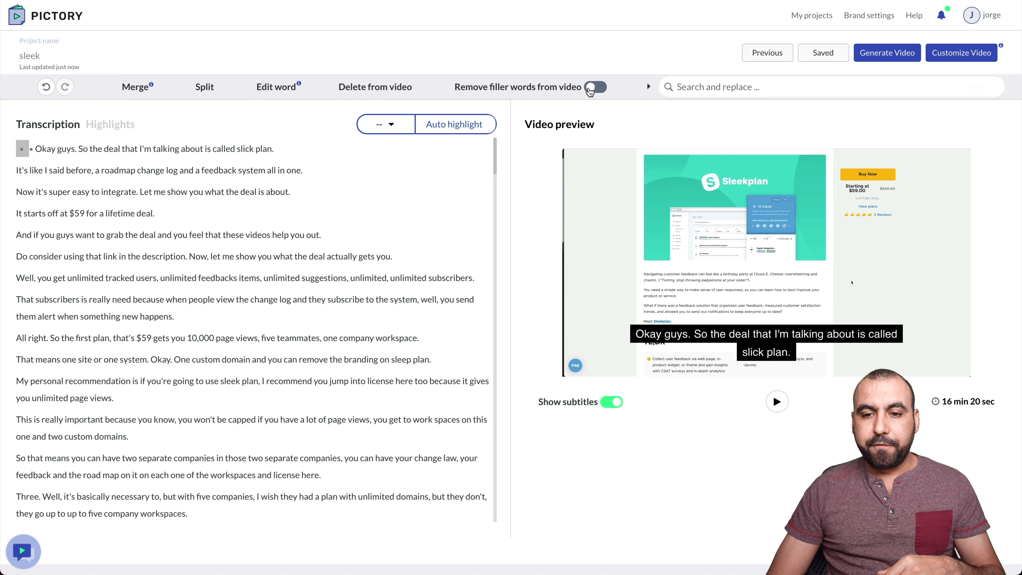
{"action": "scroll", "coordinate": [349, 394], "scroll_direction": "down", "scroll_amount": 9}
{"action": "scroll", "coordinate": [350, 396], "scroll_direction": "down", "scroll_amount": 11}
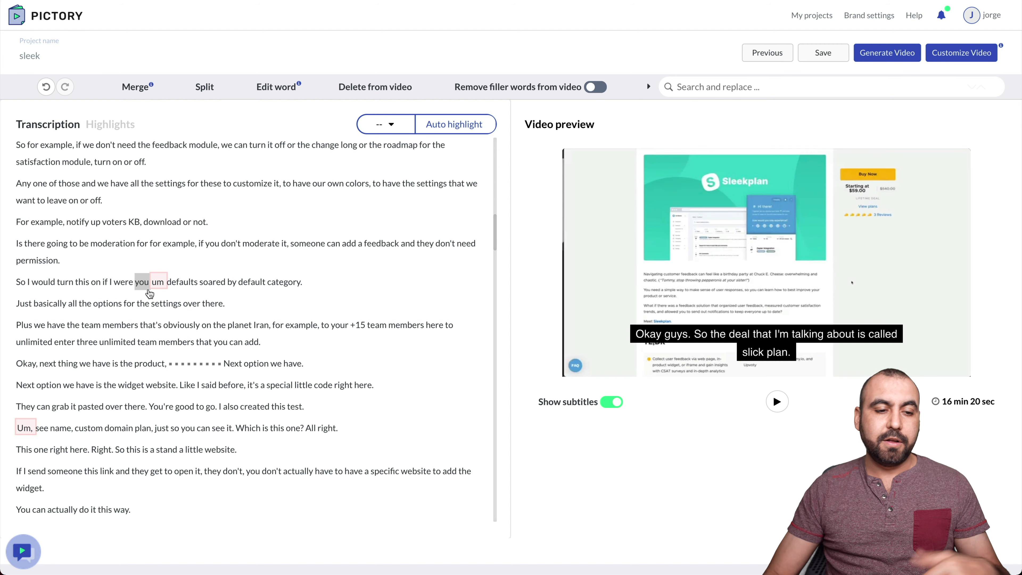
{"action": "left_click", "coordinate": [24, 281]}
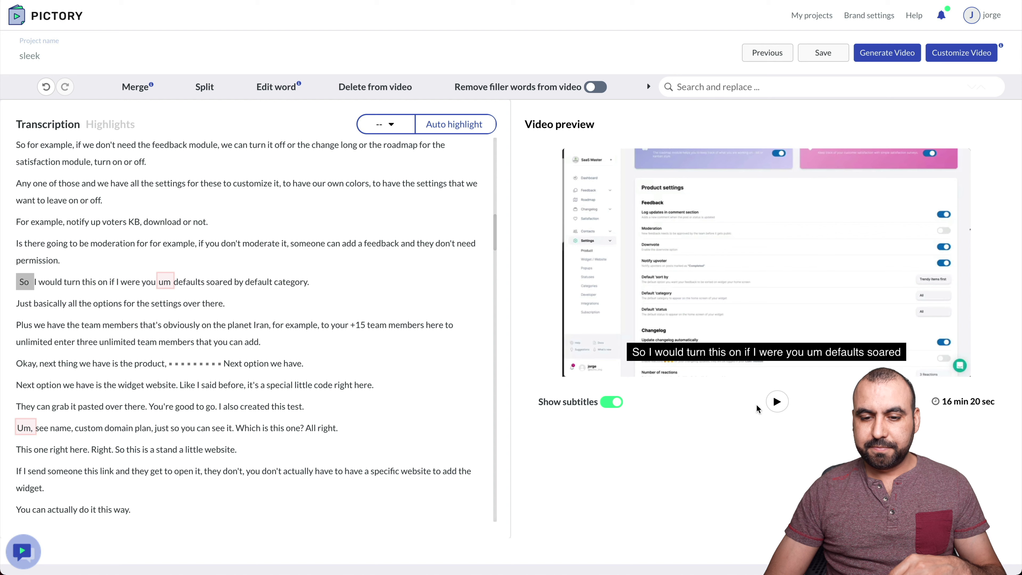
{"action": "left_click", "coordinate": [777, 402]}
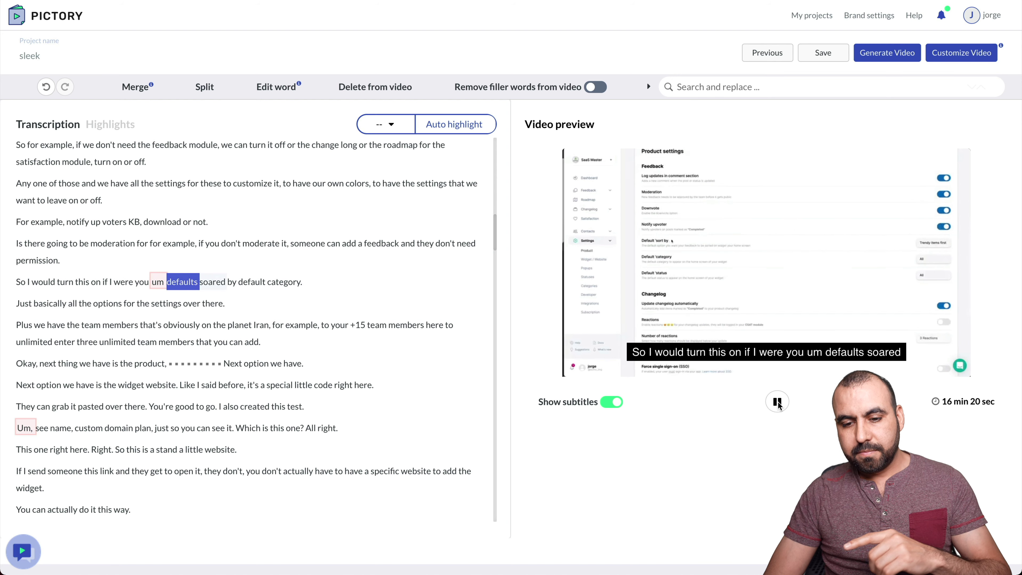
{"action": "left_click", "coordinate": [777, 403]}
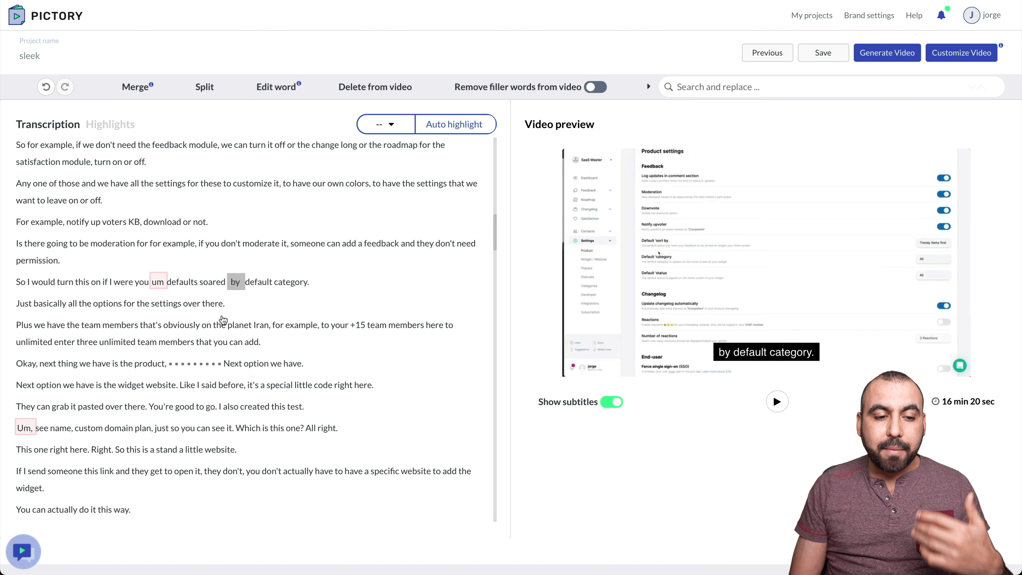
Turn filler-word removal back on and replay the 'So' sentence without the 'um'.
{"action": "left_click", "coordinate": [593, 88]}
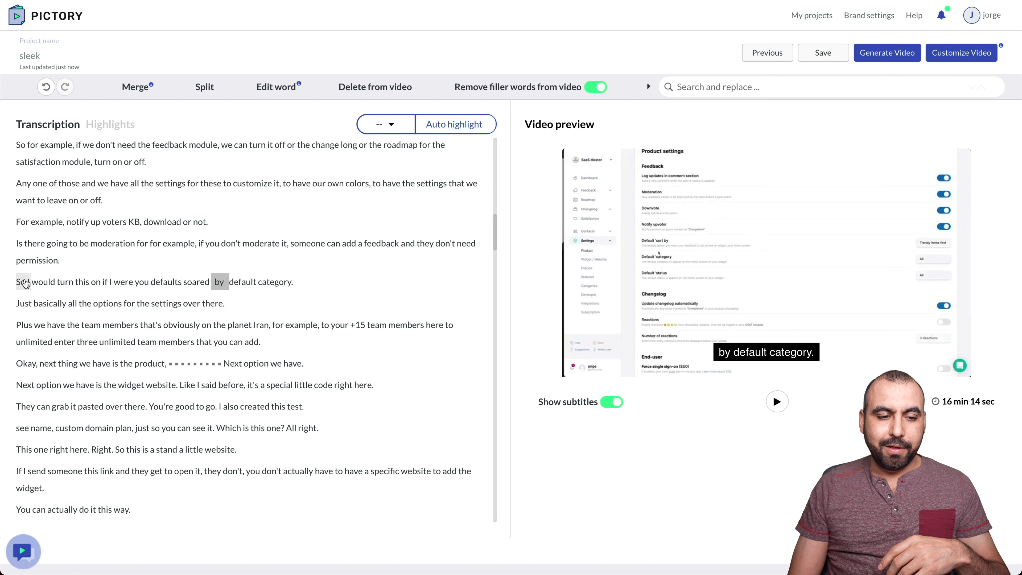
{"action": "left_click", "coordinate": [25, 283]}
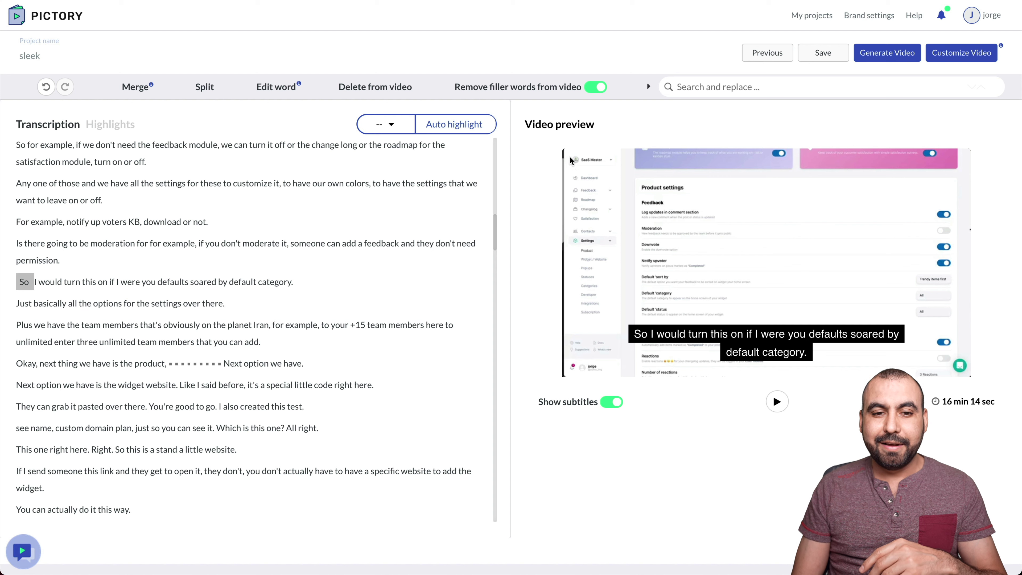
{"action": "left_click", "coordinate": [780, 403]}
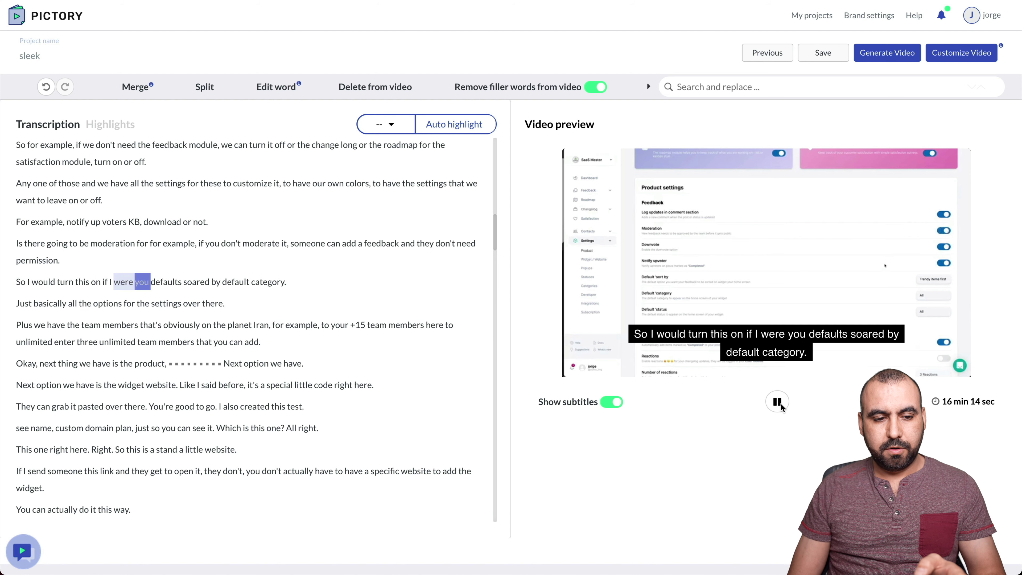
{"action": "left_click", "coordinate": [781, 403]}
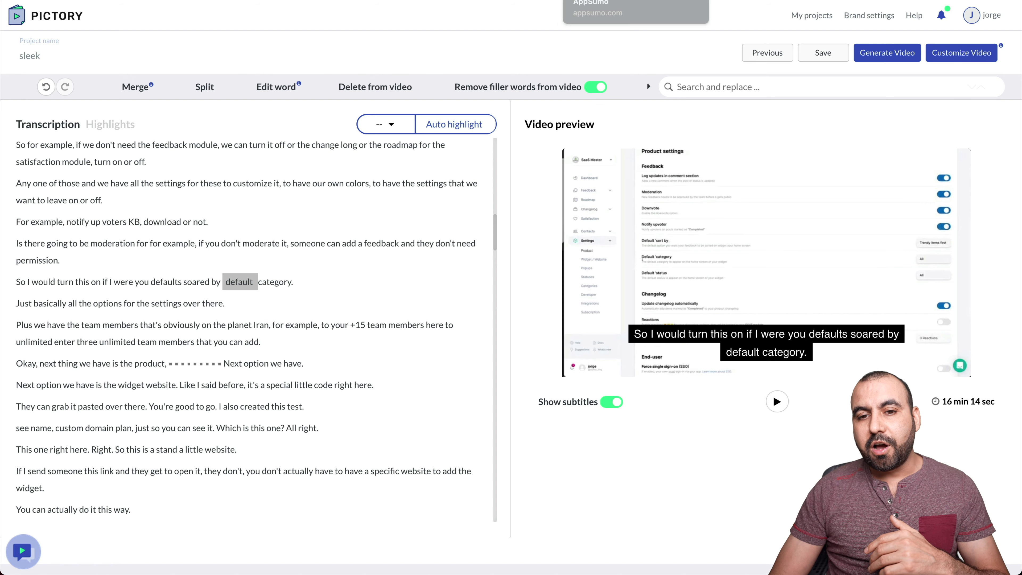
{"action": "left_click", "coordinate": [635, 1]}
{"action": "scroll", "coordinate": [531, 257], "scroll_direction": "up", "scroll_amount": 15}
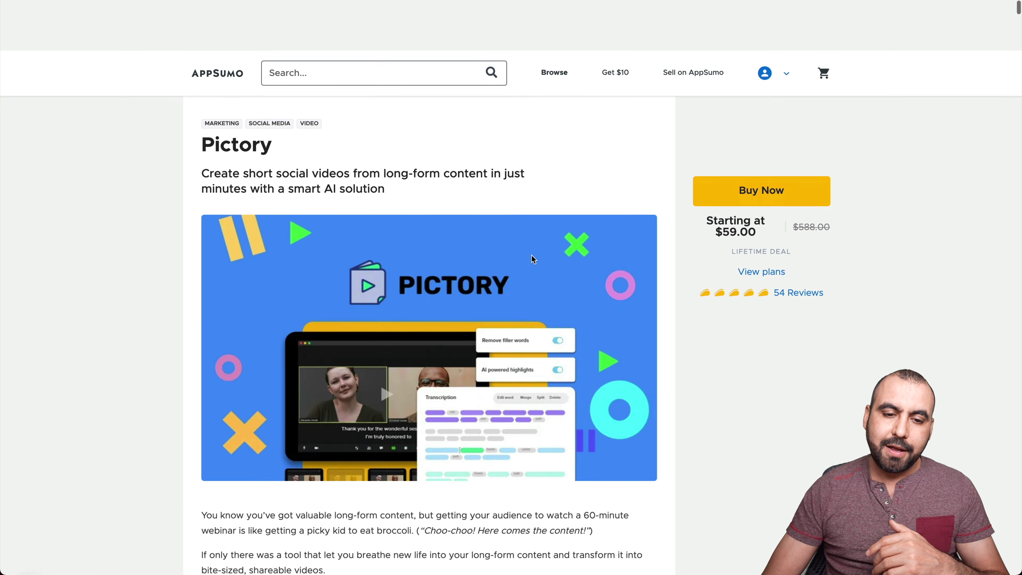
{"action": "scroll", "coordinate": [531, 259], "scroll_direction": "down", "scroll_amount": 6}
{"action": "scroll", "coordinate": [532, 259], "scroll_direction": "down", "scroll_amount": 4}
{"action": "left_click_drag", "start_coordinate": [451, 197], "coordinate": [579, 196]}
{"action": "double_click", "coordinate": [534, 193]}
{"action": "left_click", "coordinate": [561, 230]}
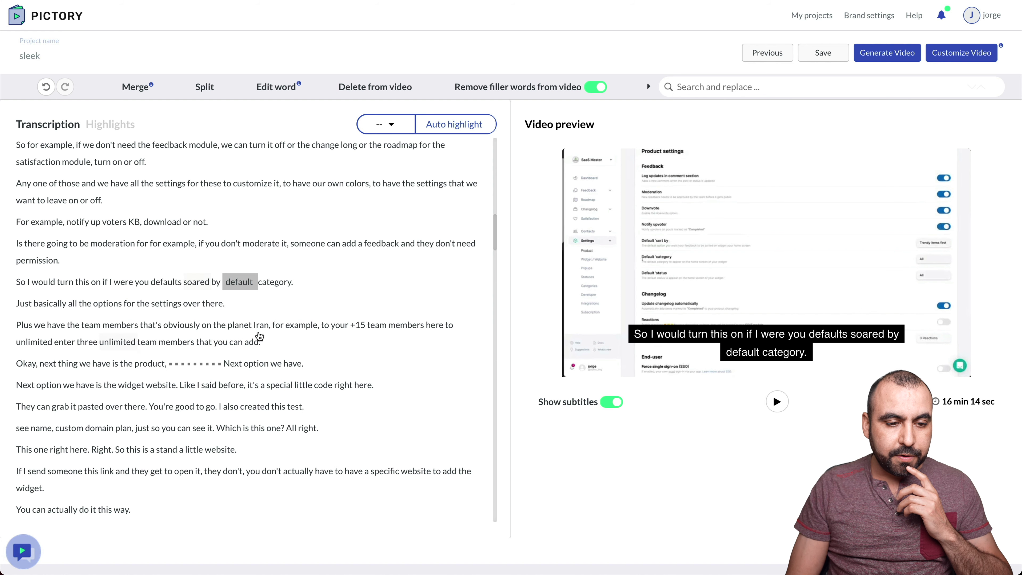
Delete the word 'default' from the video and replay that sentence to check.
{"action": "left_click", "coordinate": [239, 281]}
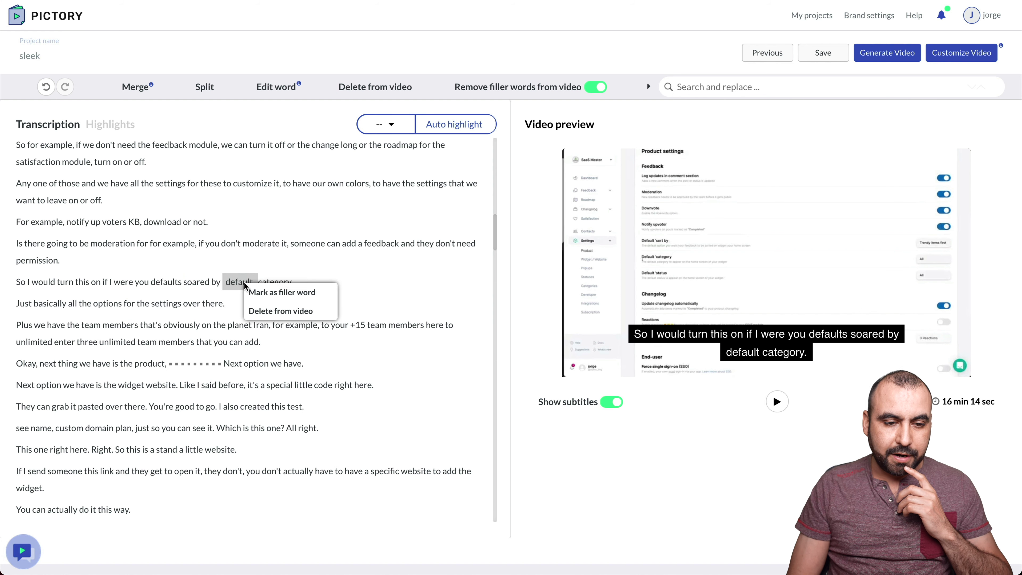
{"action": "left_click", "coordinate": [268, 312]}
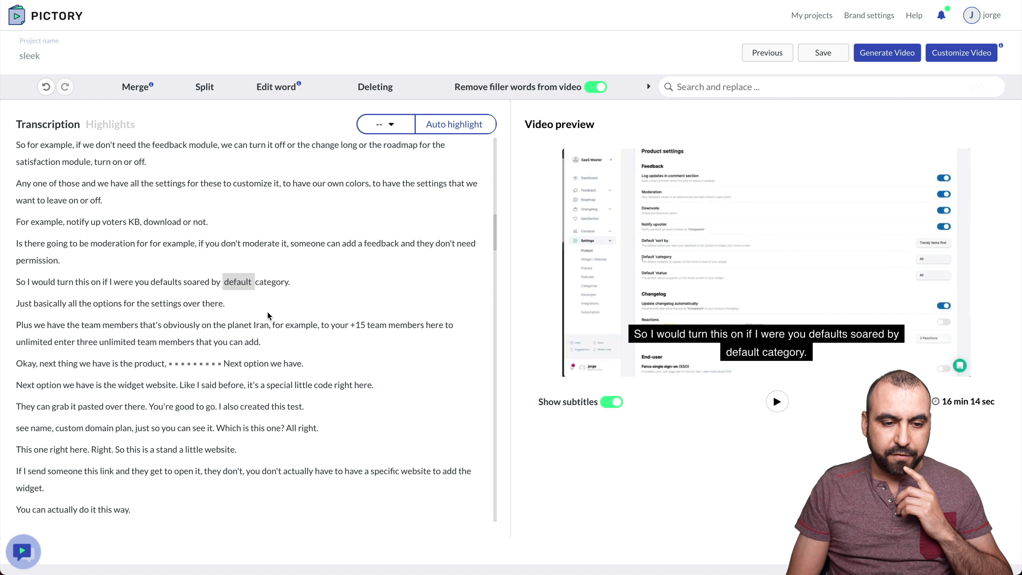
{"action": "left_click", "coordinate": [31, 283]}
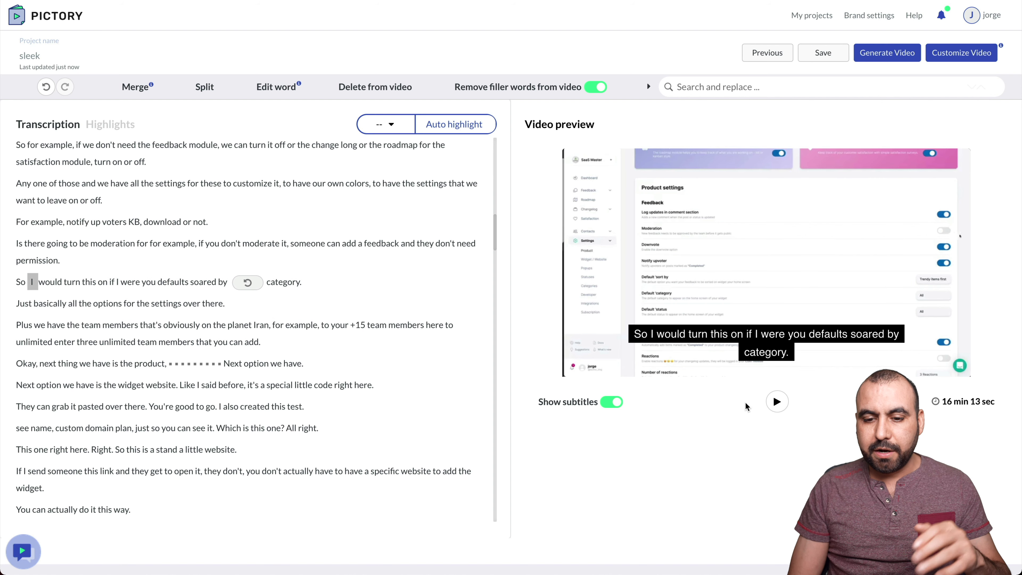
{"action": "left_click", "coordinate": [775, 403]}
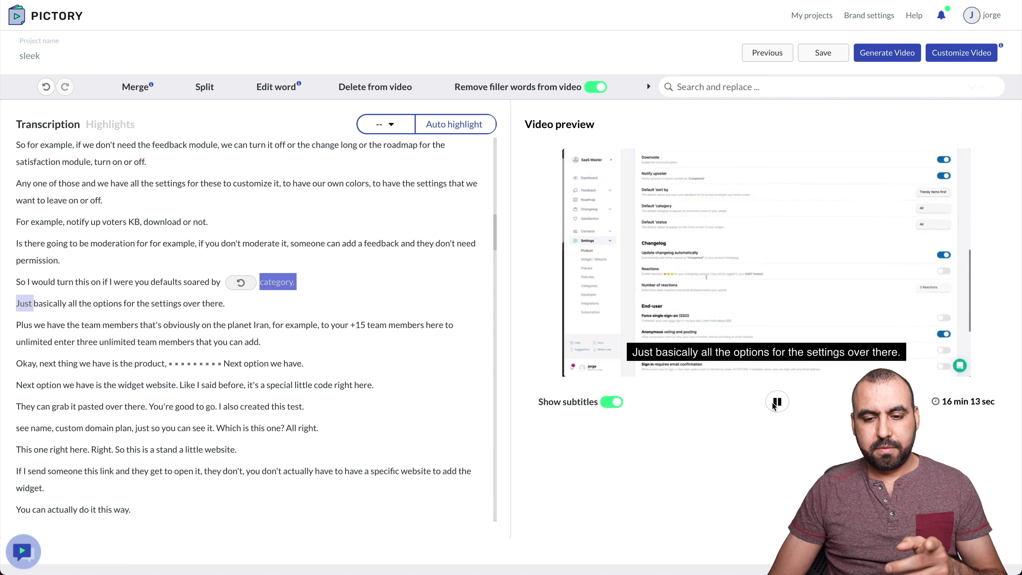
{"action": "left_click", "coordinate": [775, 402]}
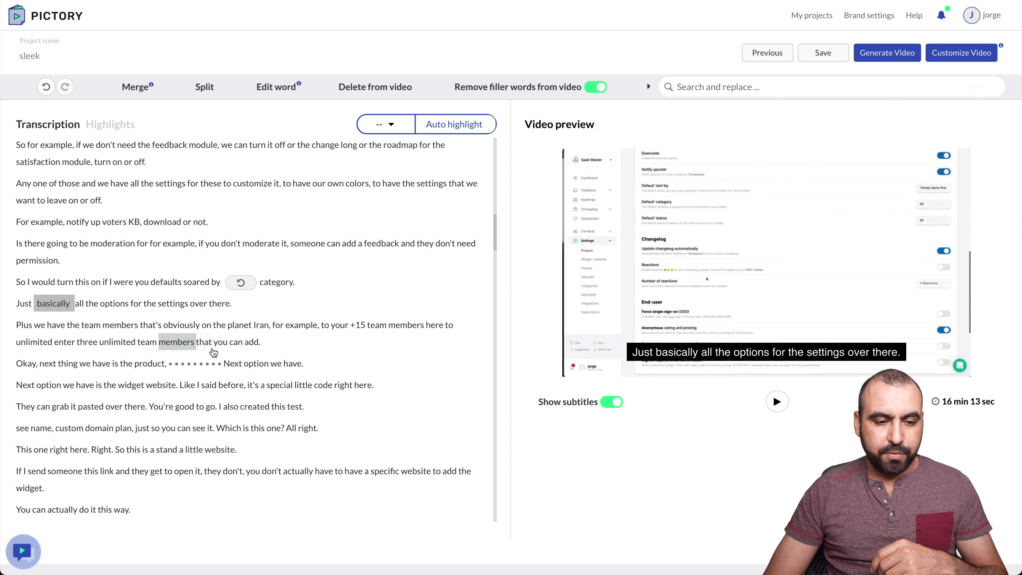
Delete 'for example,' from the video and replay the sentence starting 'Plus' to check the cut.
{"action": "left_click", "coordinate": [299, 329]}
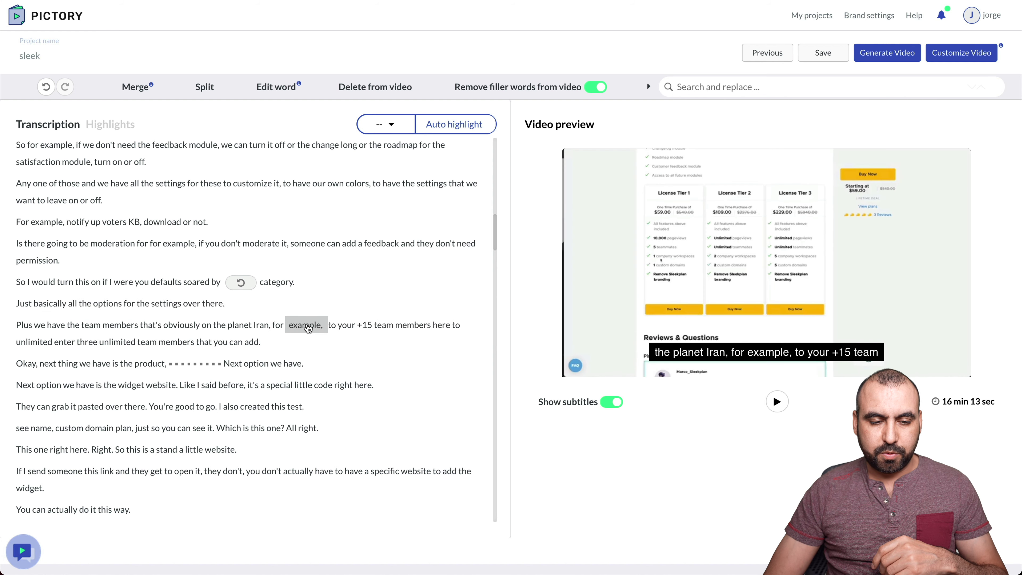
{"action": "left_click_drag", "start_coordinate": [274, 328], "coordinate": [311, 319]}
{"action": "left_click", "coordinate": [311, 321]}
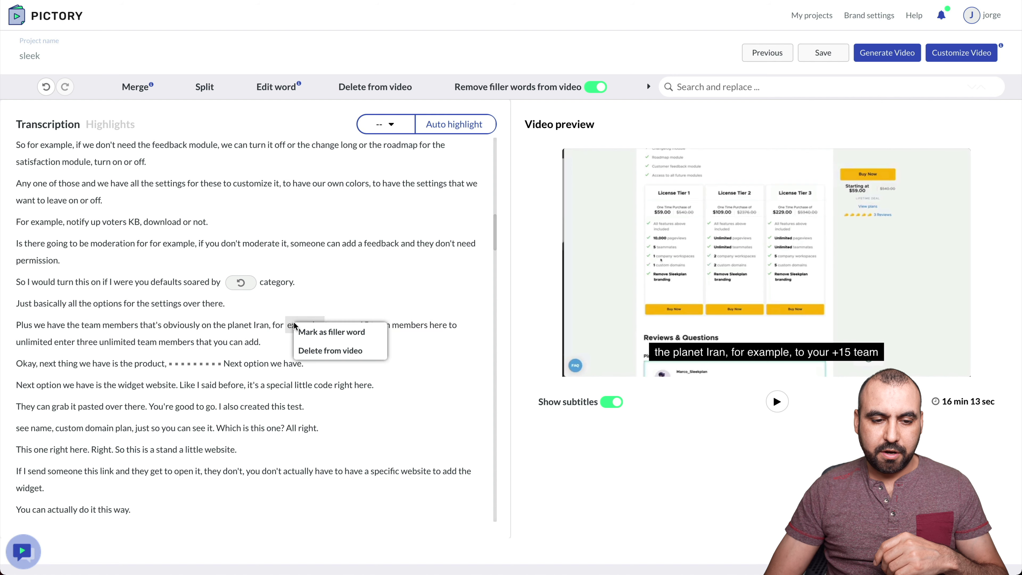
{"action": "left_click", "coordinate": [333, 357]}
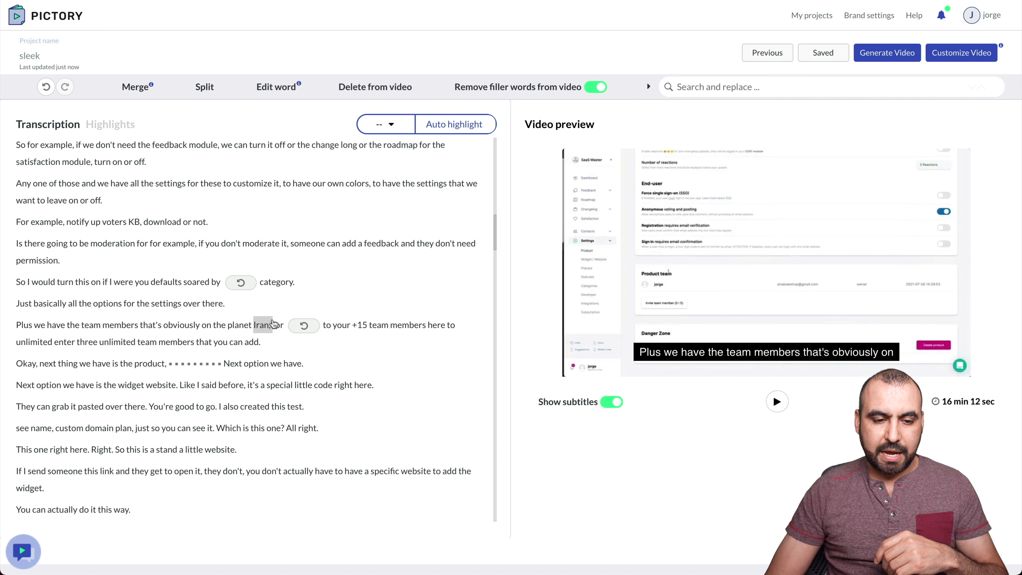
{"action": "left_click", "coordinate": [278, 325]}
{"action": "left_click", "coordinate": [301, 351]}
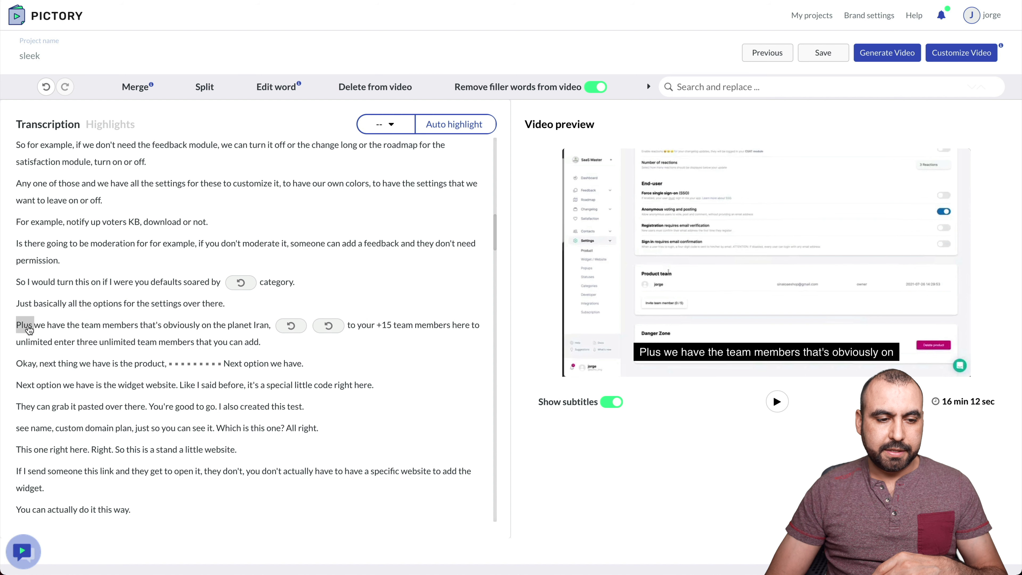
{"action": "left_click", "coordinate": [25, 324]}
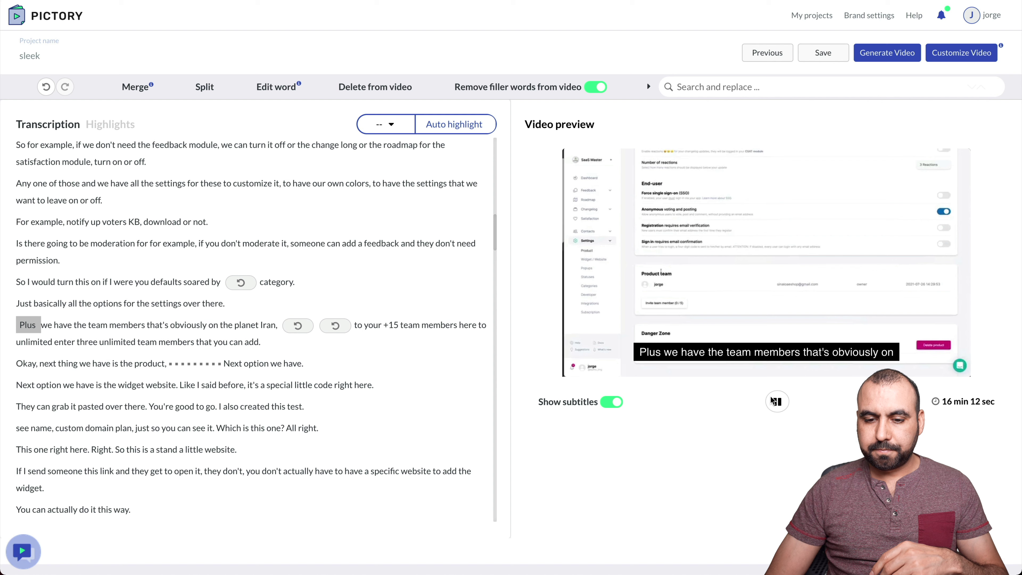
{"action": "left_click", "coordinate": [774, 401]}
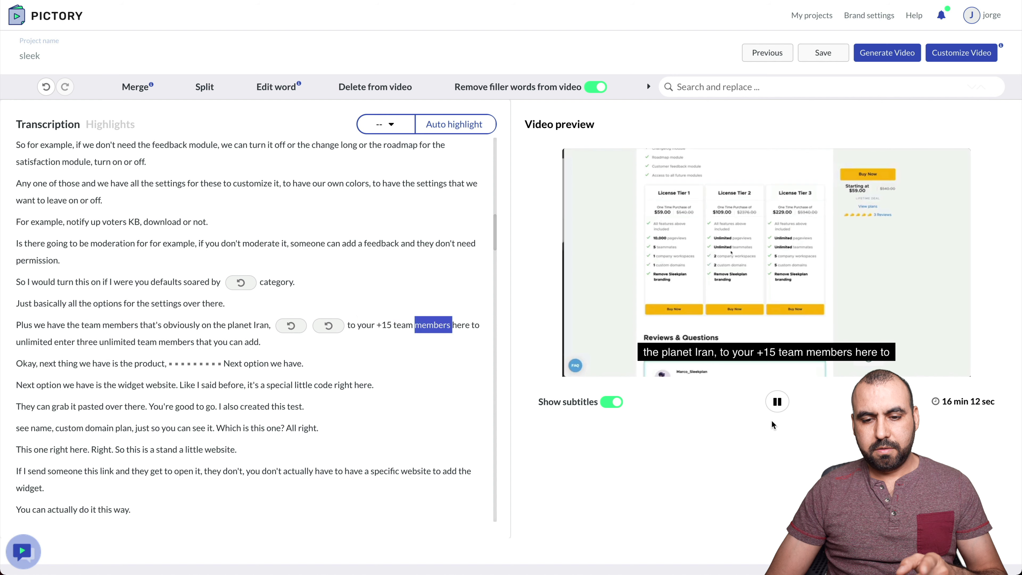
{"action": "left_click", "coordinate": [777, 401]}
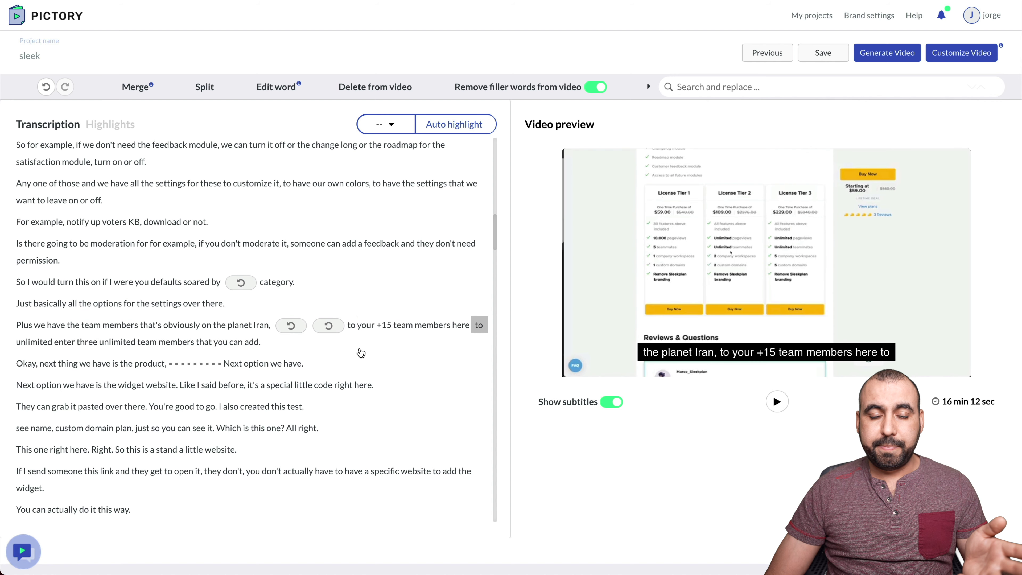
{"action": "mouse_move", "coordinate": [286, 333]}
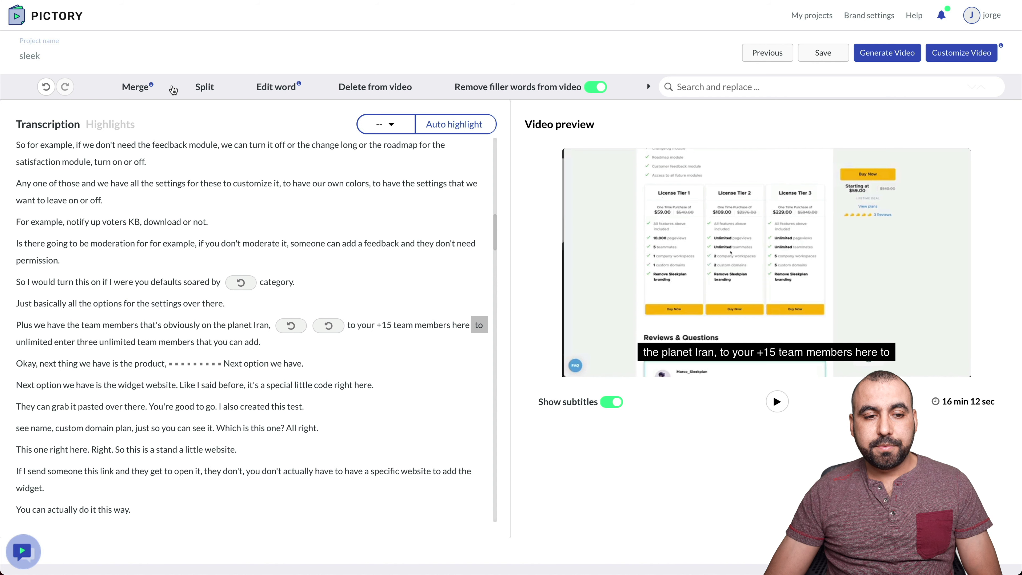
{"action": "mouse_move", "coordinate": [173, 89]}
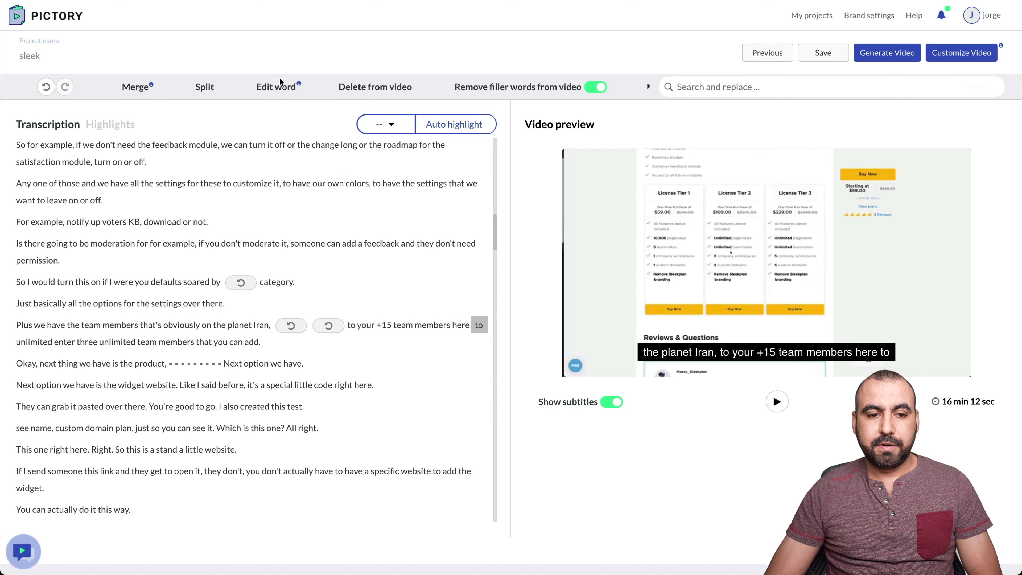
{"action": "mouse_move", "coordinate": [297, 86]}
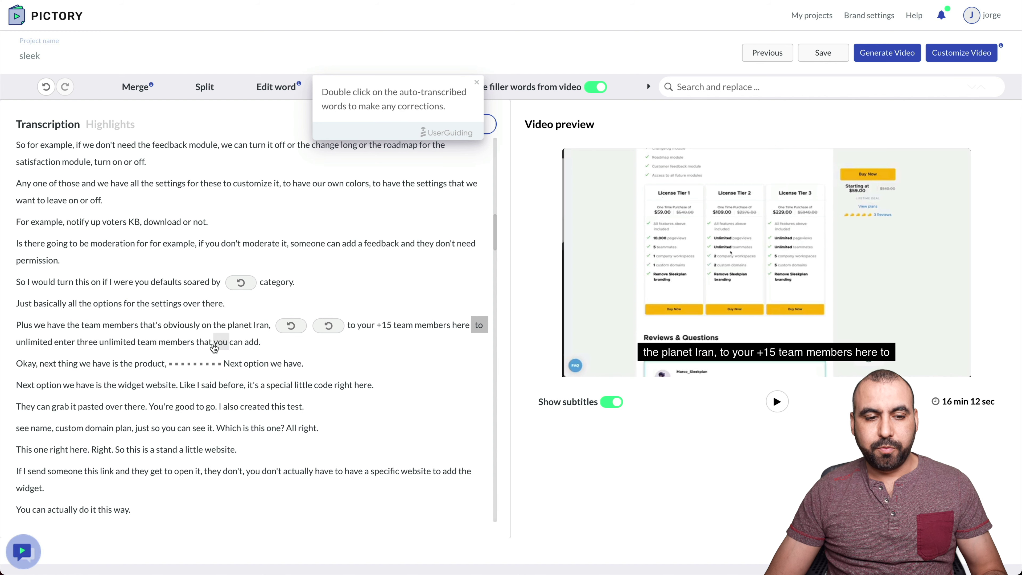
{"action": "left_click_drag", "start_coordinate": [226, 381], "coordinate": [221, 349]}
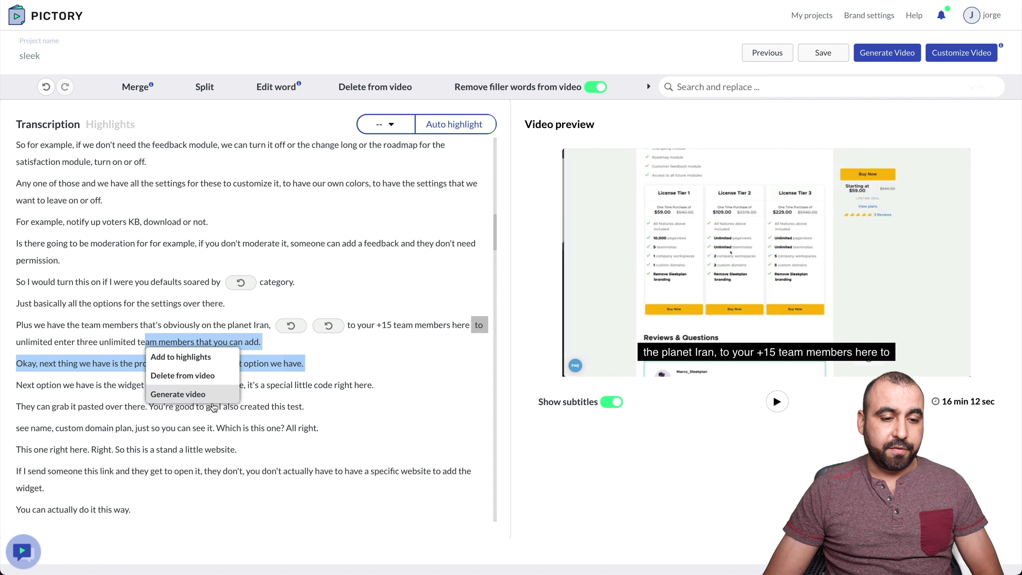
{"action": "left_click", "coordinate": [345, 388]}
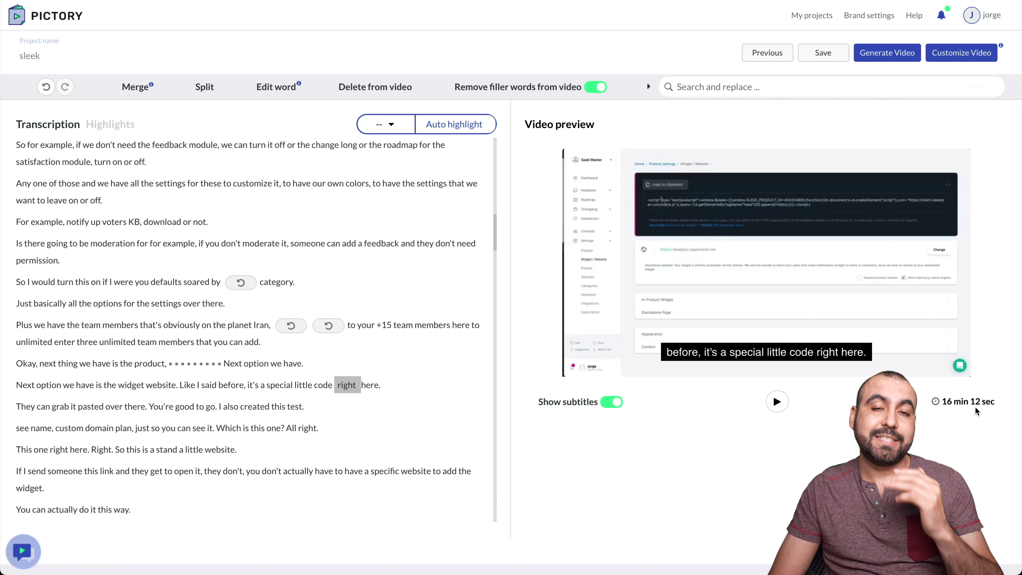
Turn off filler-word removal to restore the 'um's, then toggle subtitles off and on twice.
{"action": "left_click", "coordinate": [590, 91]}
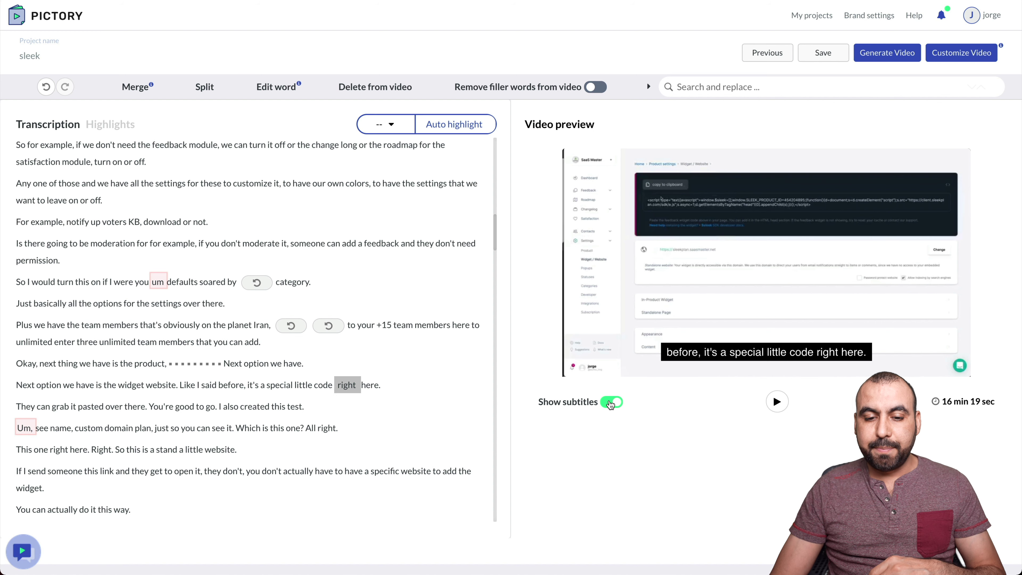
{"action": "left_click", "coordinate": [612, 403]}
{"action": "left_click", "coordinate": [610, 404]}
{"action": "left_click", "coordinate": [610, 404]}
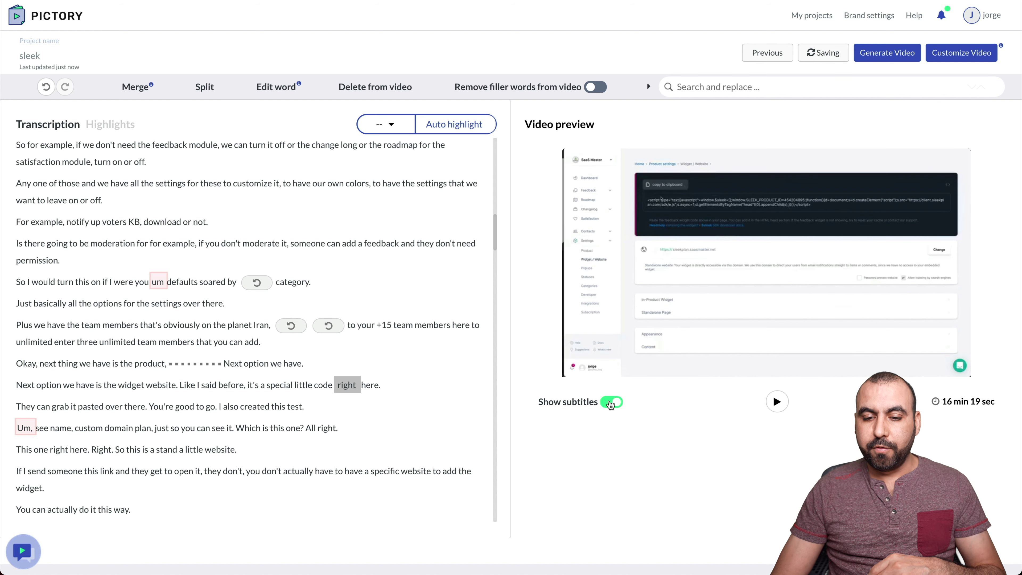
{"action": "left_click", "coordinate": [610, 405]}
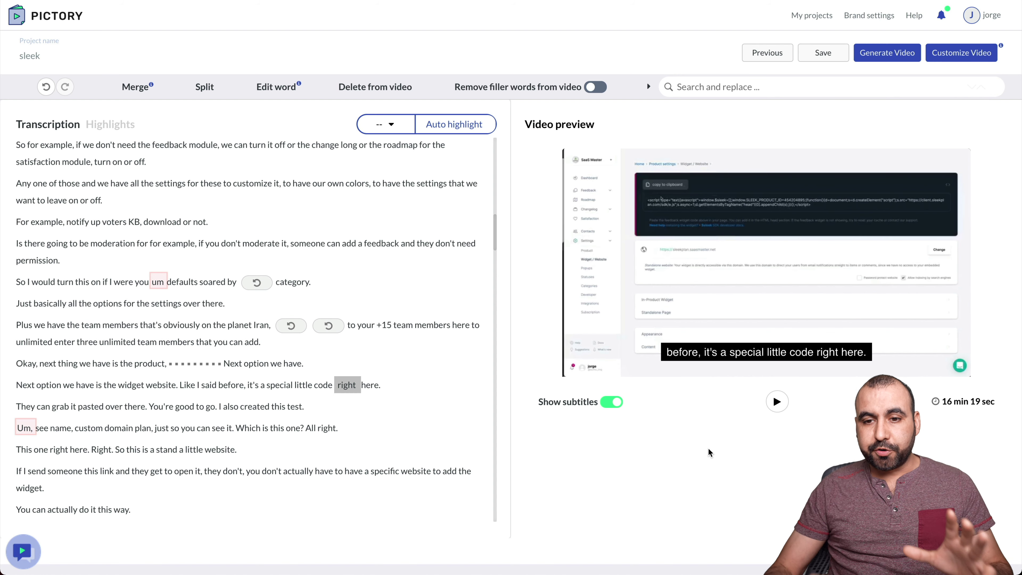
Browse Brand settings' Intro, Title, Scenes and Outro sections, toggling the outro on and back off.
{"action": "left_click", "coordinate": [865, 18]}
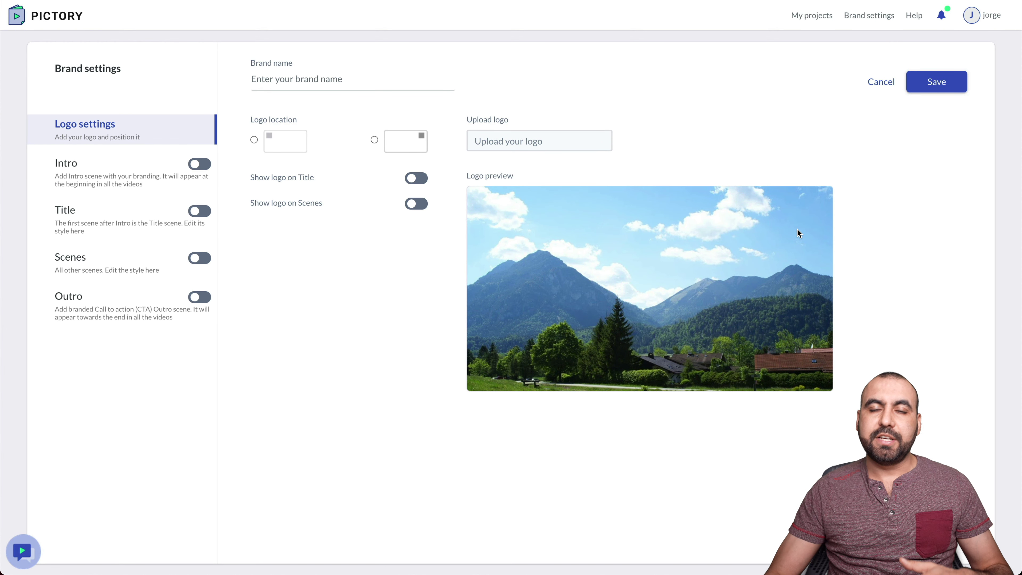
{"action": "left_click", "coordinate": [139, 169]}
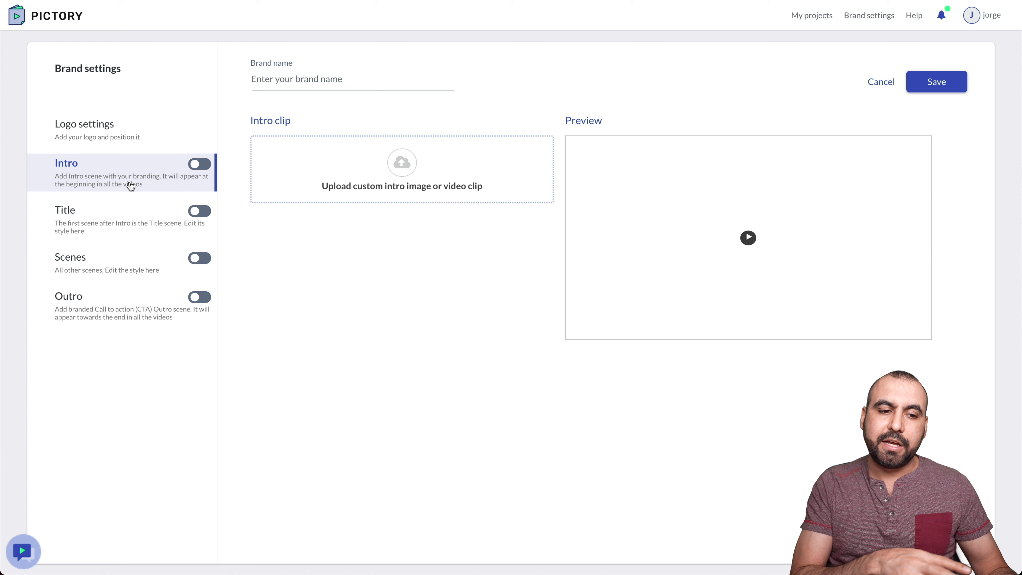
{"action": "left_click", "coordinate": [118, 210]}
{"action": "left_click", "coordinate": [119, 256]}
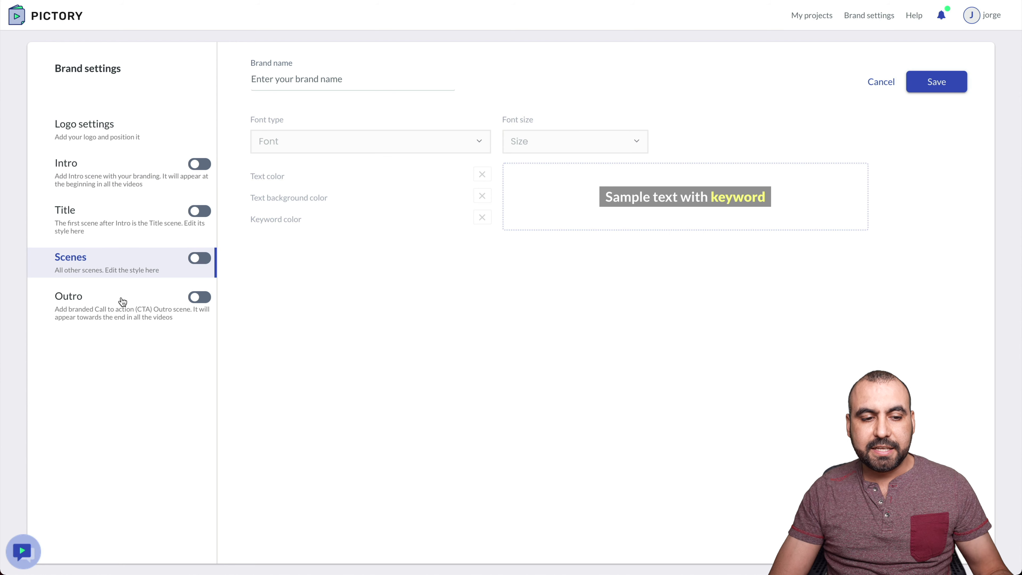
{"action": "left_click", "coordinate": [137, 311]}
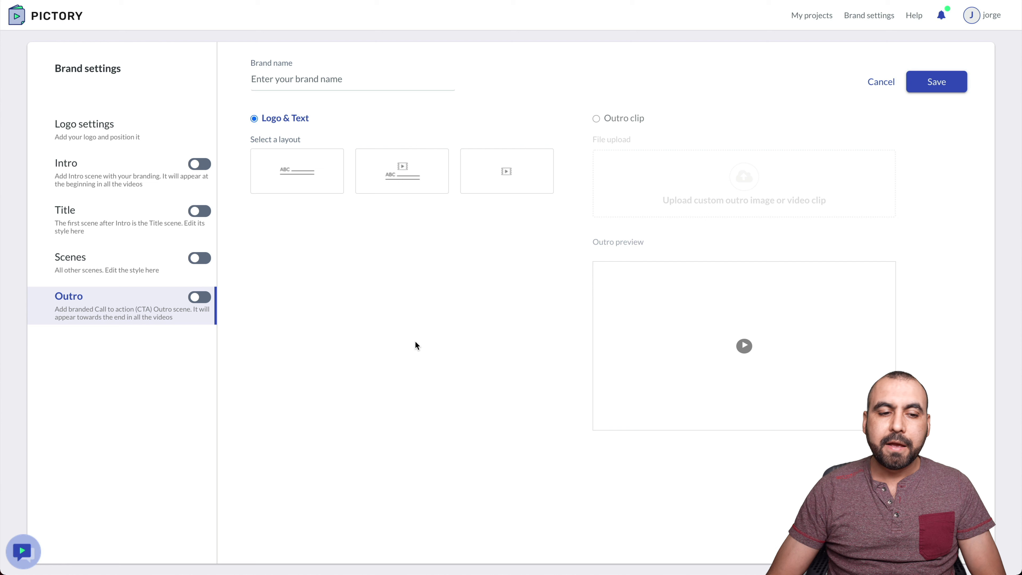
{"action": "left_click", "coordinate": [199, 297]}
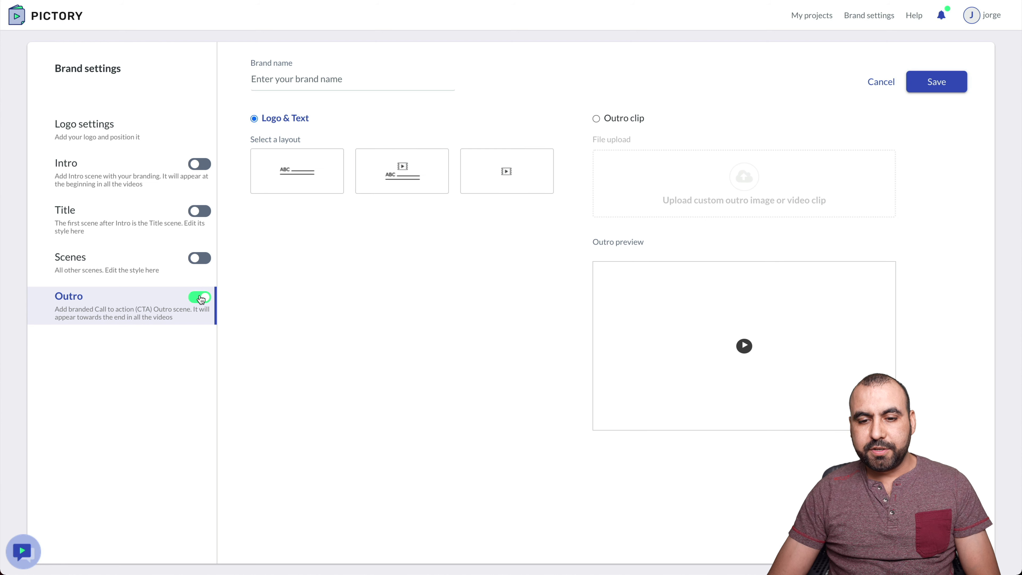
{"action": "left_click", "coordinate": [199, 297]}
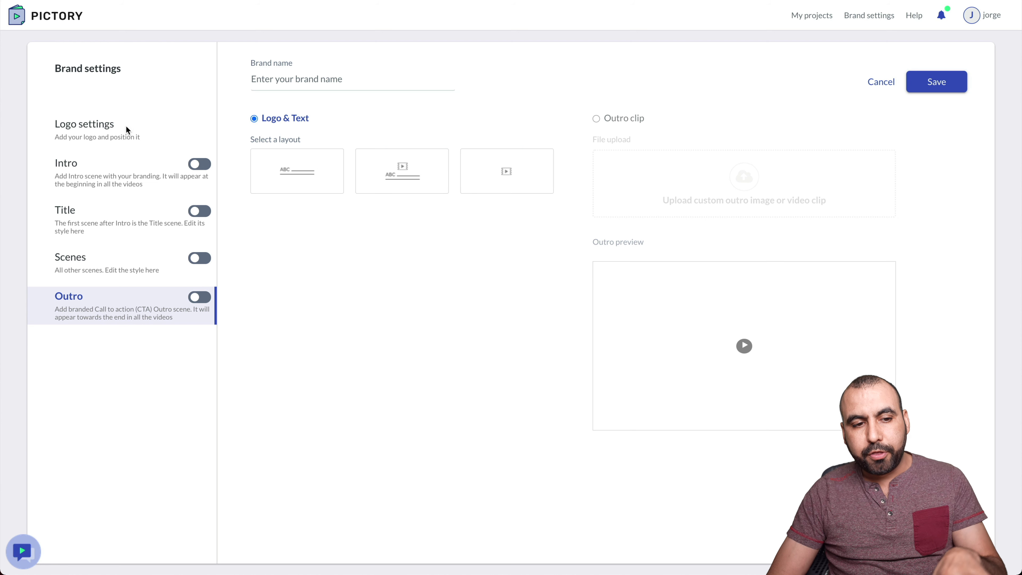
{"action": "left_click", "coordinate": [62, 20]}
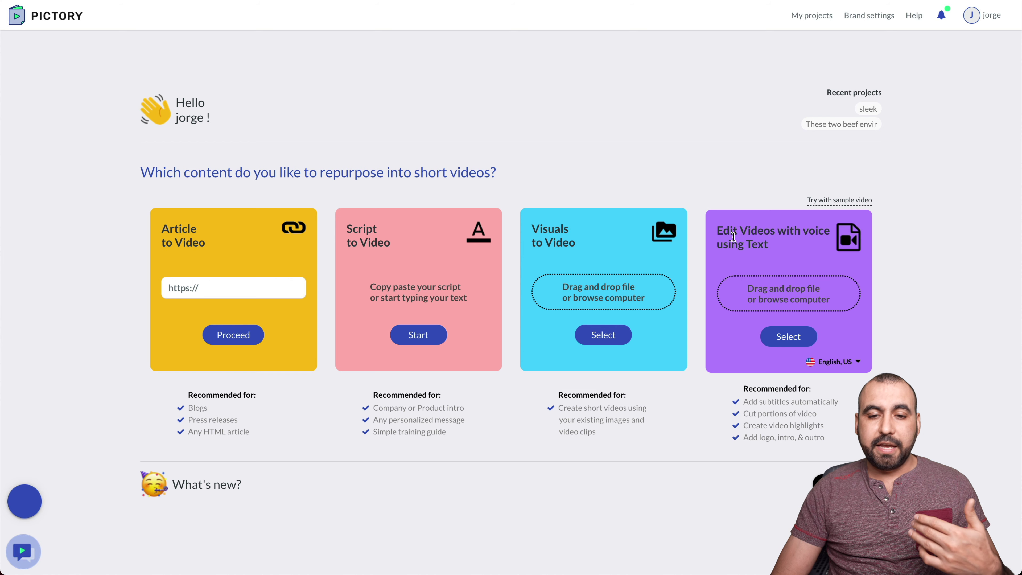
Drag across and click an element on the home dashboard.
{"action": "left_click_drag", "start_coordinate": [725, 234], "coordinate": [797, 239]}
{"action": "left_click", "coordinate": [797, 241]}
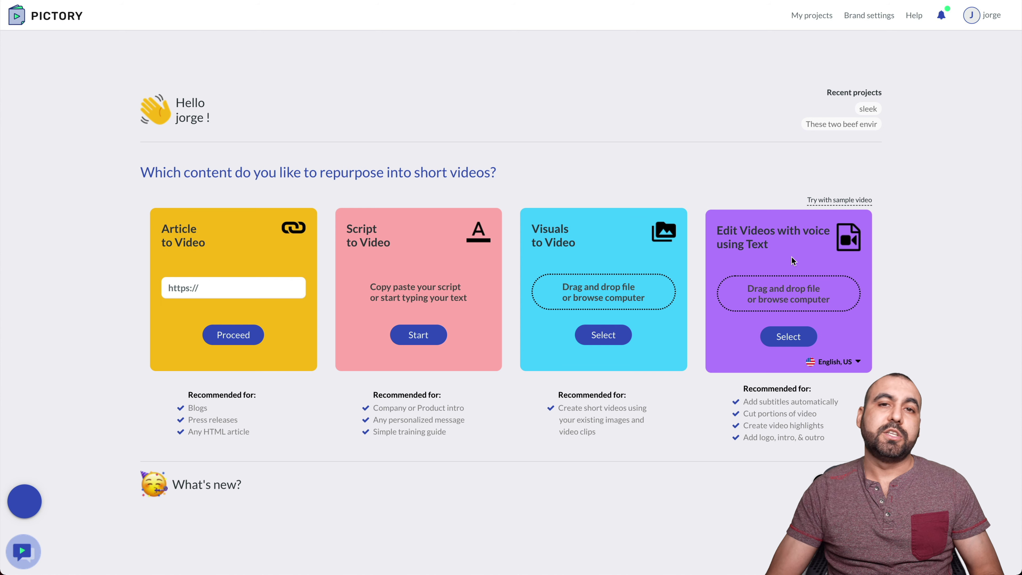